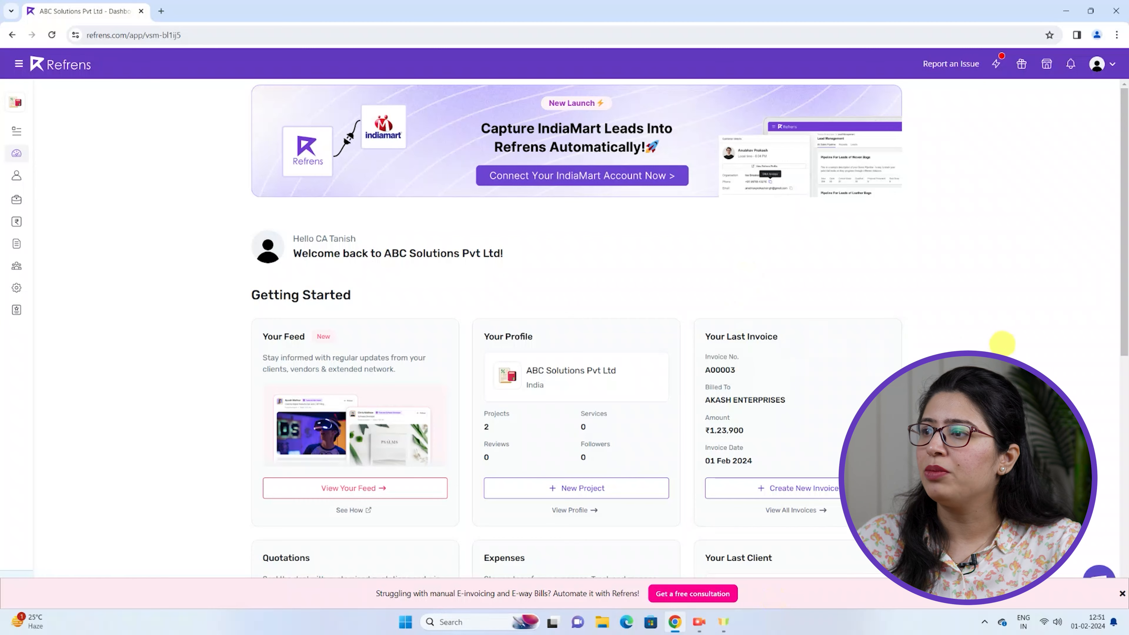
# Look over the Getting Started cards on the dashboard and create a new quotation
pyautogui.scroll(-5, 1002, 345)
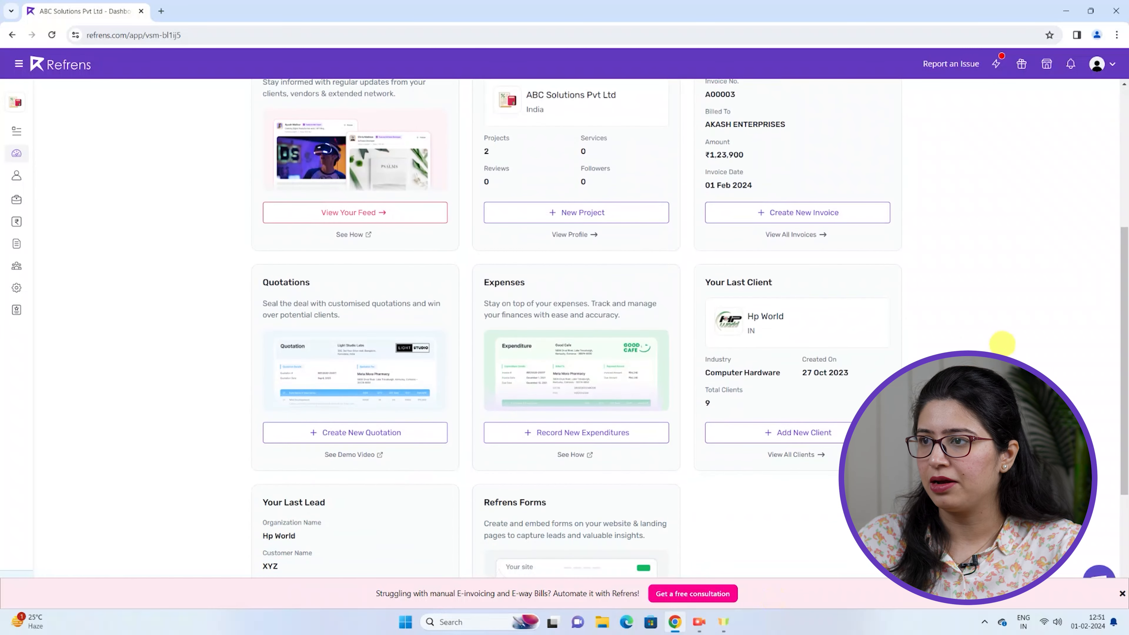
pyautogui.scroll(-2, 1002, 344)
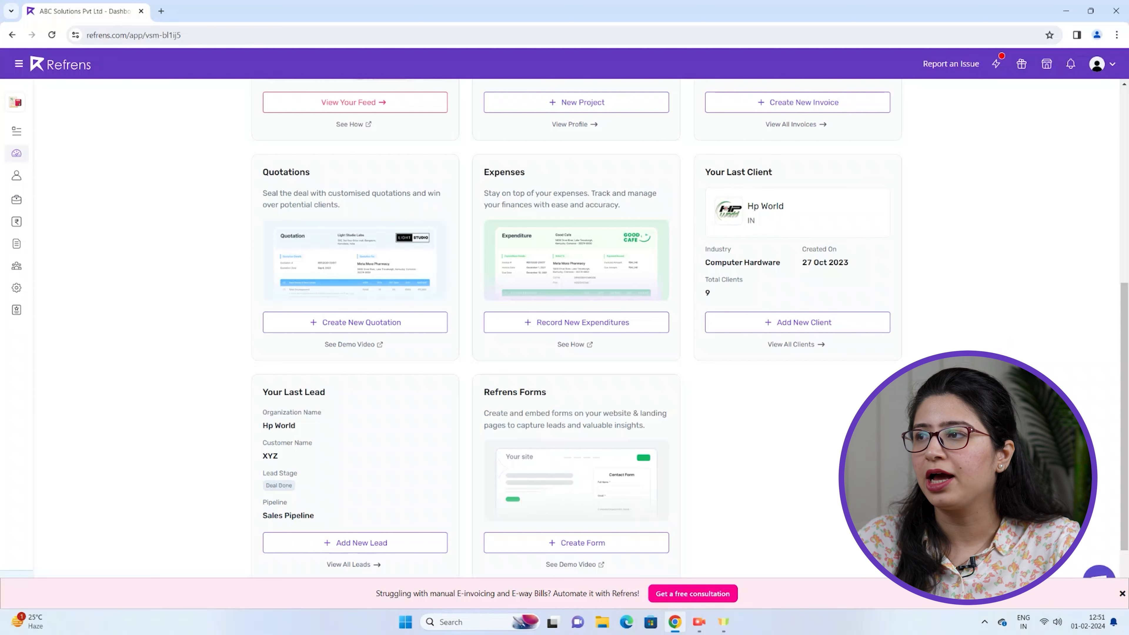
pyautogui.scroll(7, 578, 324)
pyautogui.scroll(-3, 578, 325)
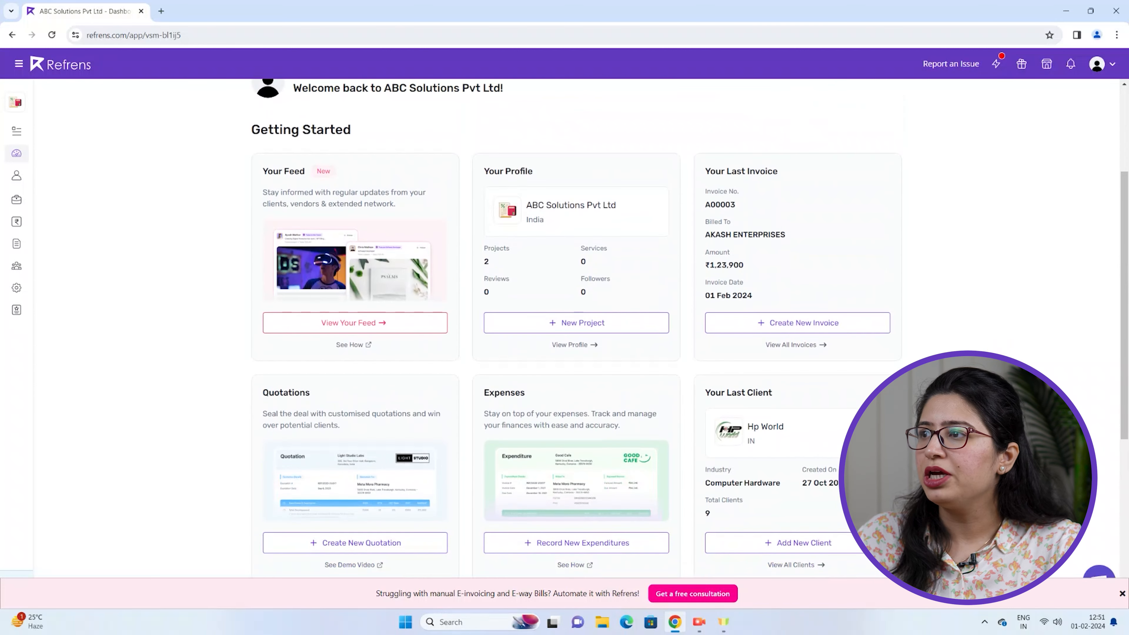
pyautogui.scroll(-1, 577, 325)
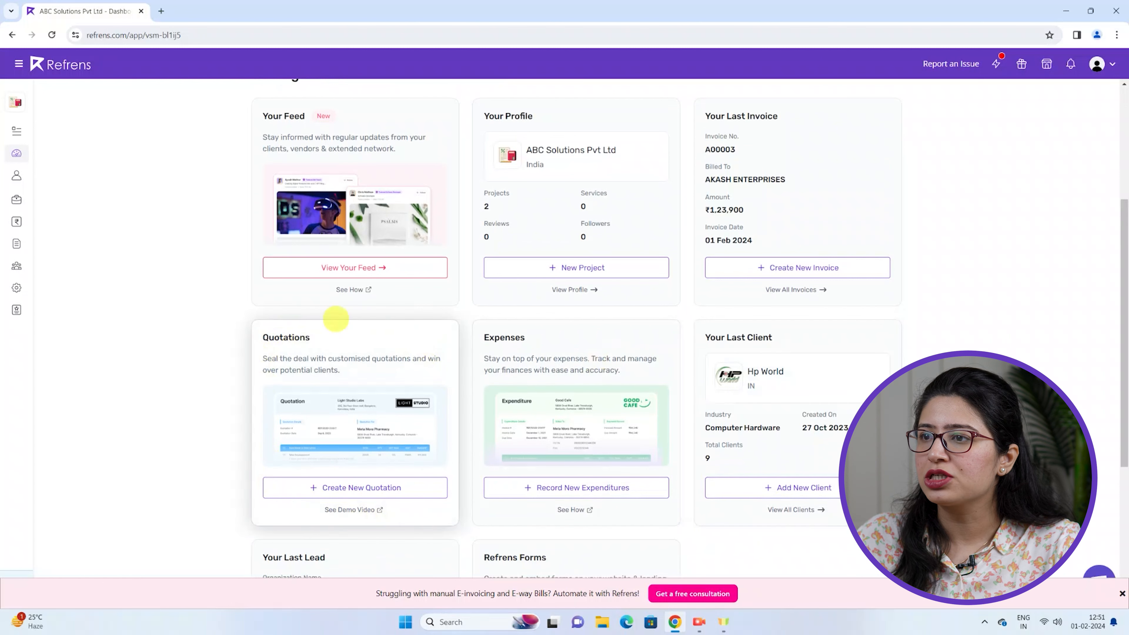
pyautogui.click(353, 491)
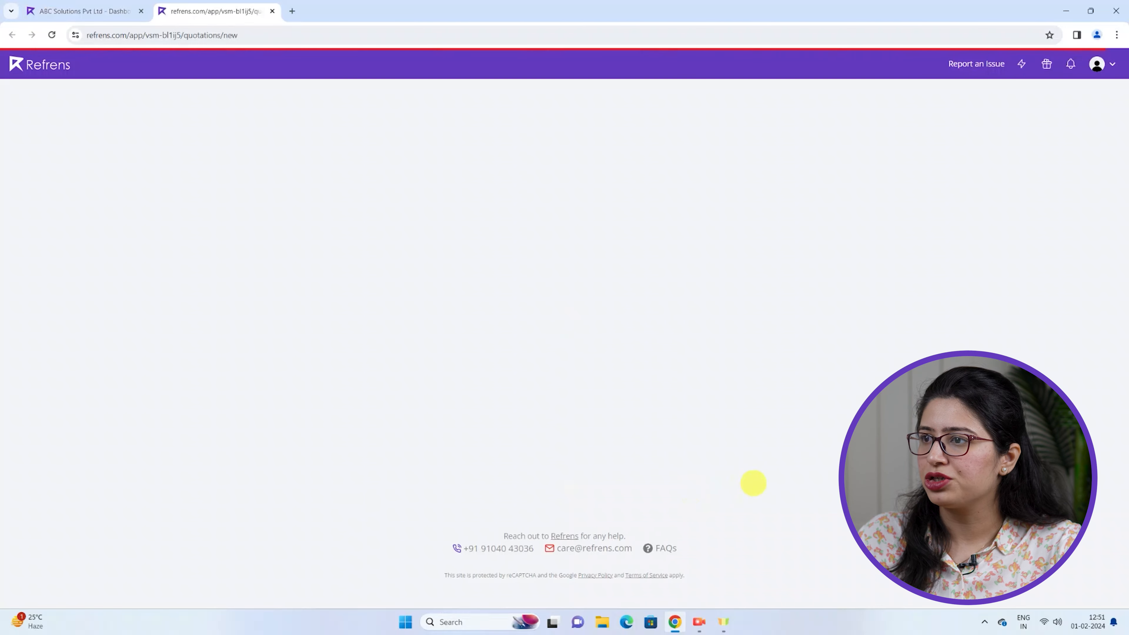
# Look over the blank quotation form from the header details through the item table and totals section
pyautogui.scroll(10, 734, 438)
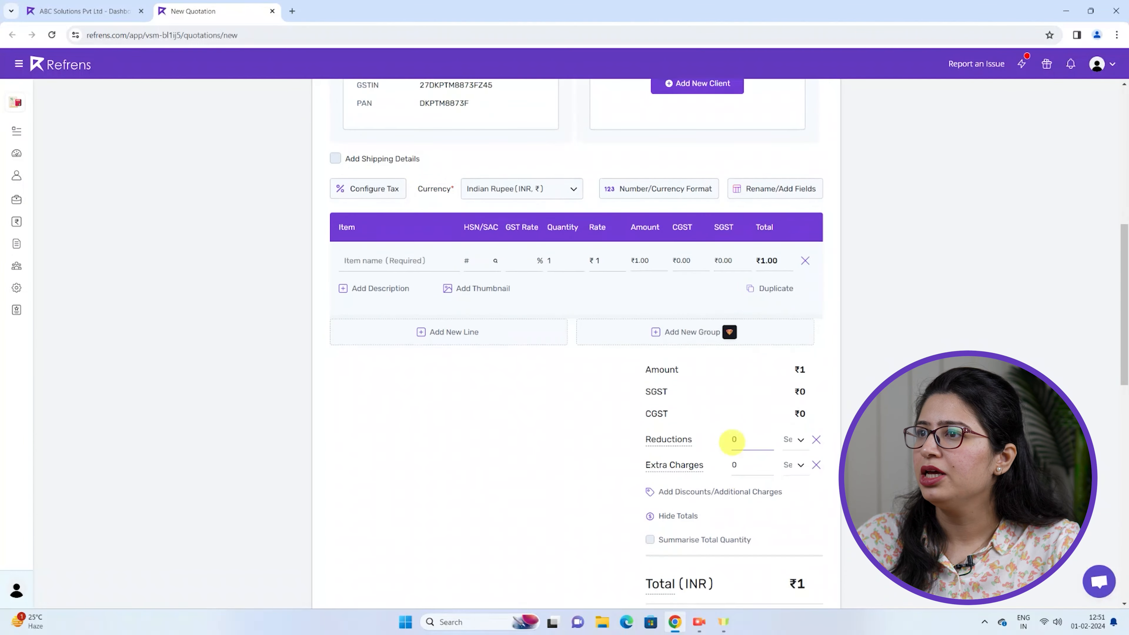
pyautogui.scroll(3, 503, 199)
pyautogui.scroll(-5, 504, 199)
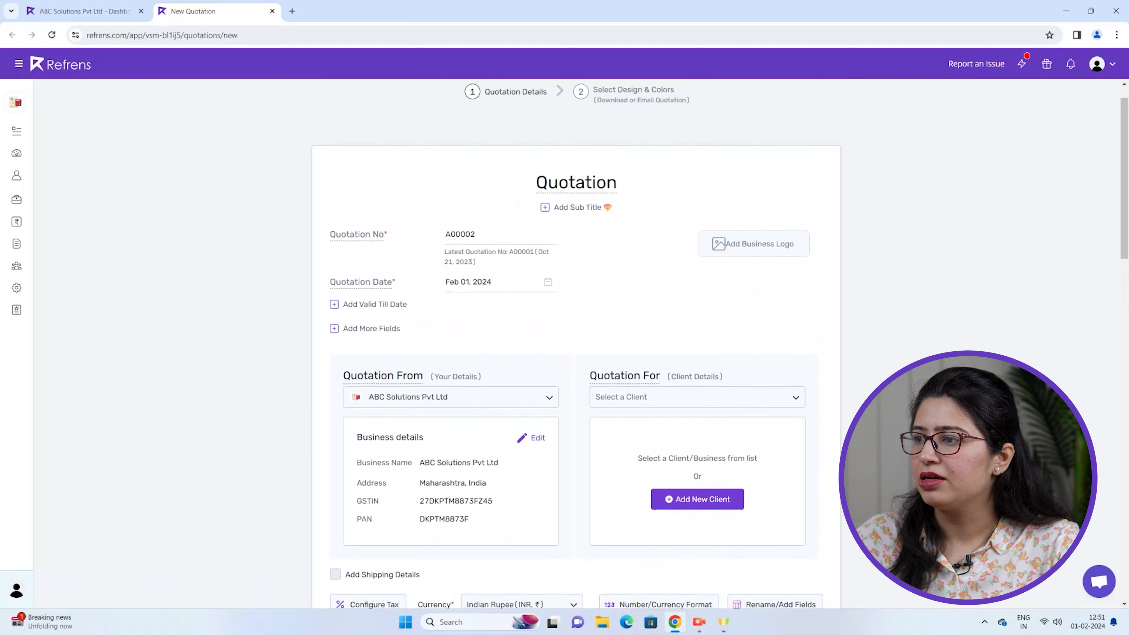
pyautogui.scroll(-12, 576, 342)
pyautogui.scroll(12, 576, 342)
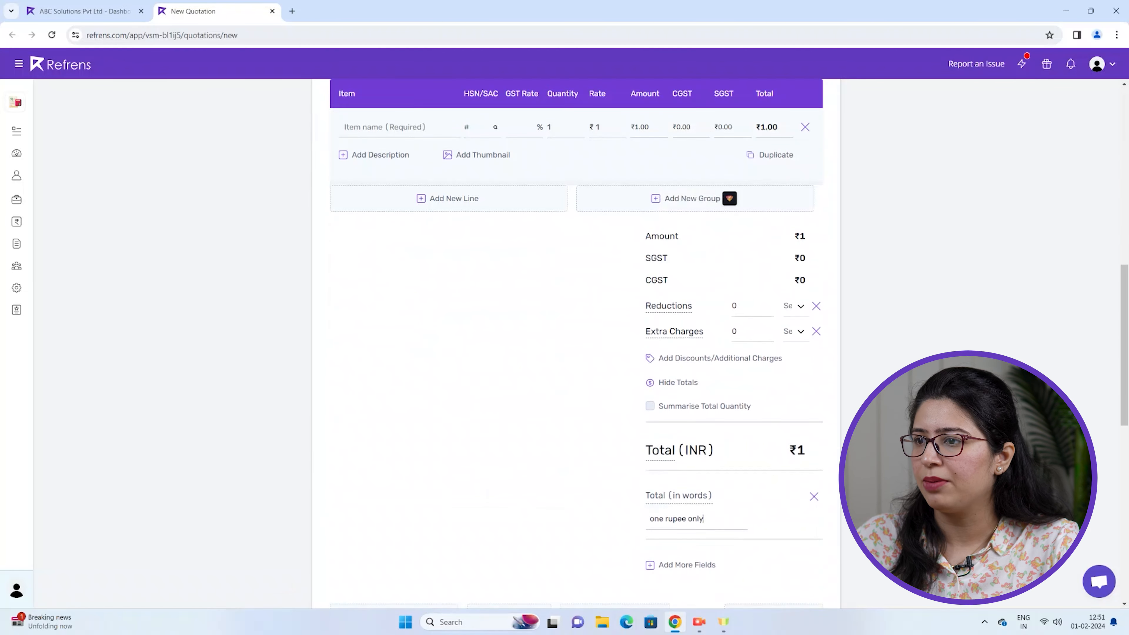
pyautogui.scroll(5, 365, 265)
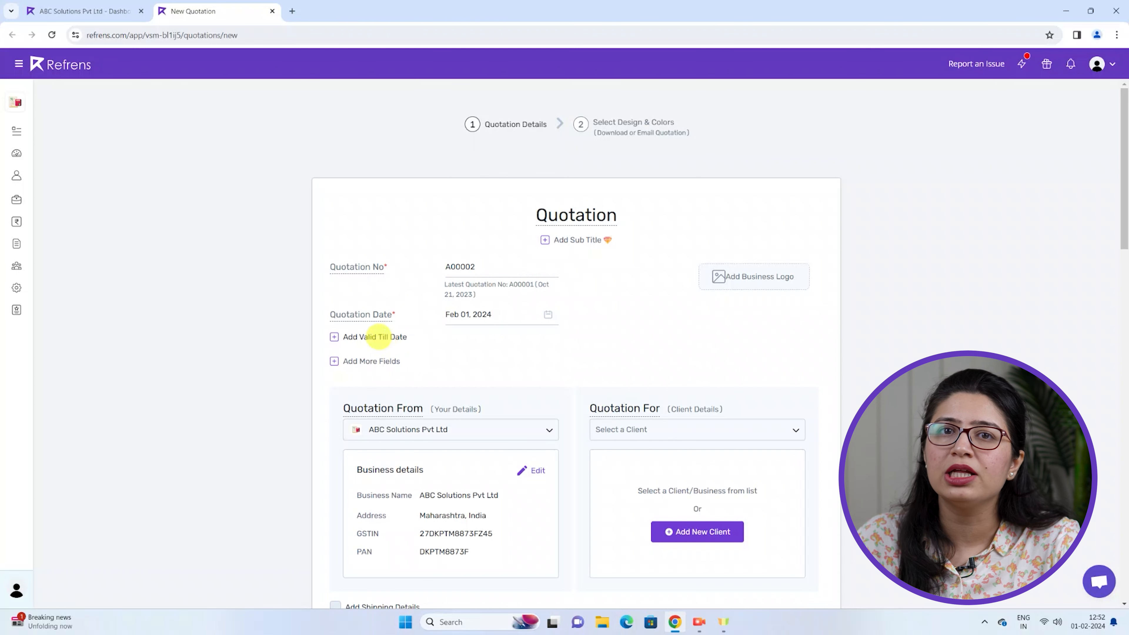
# Add a Valid Till Date to the quotation and set it to Feb 07, 2024
pyautogui.click(378, 337)
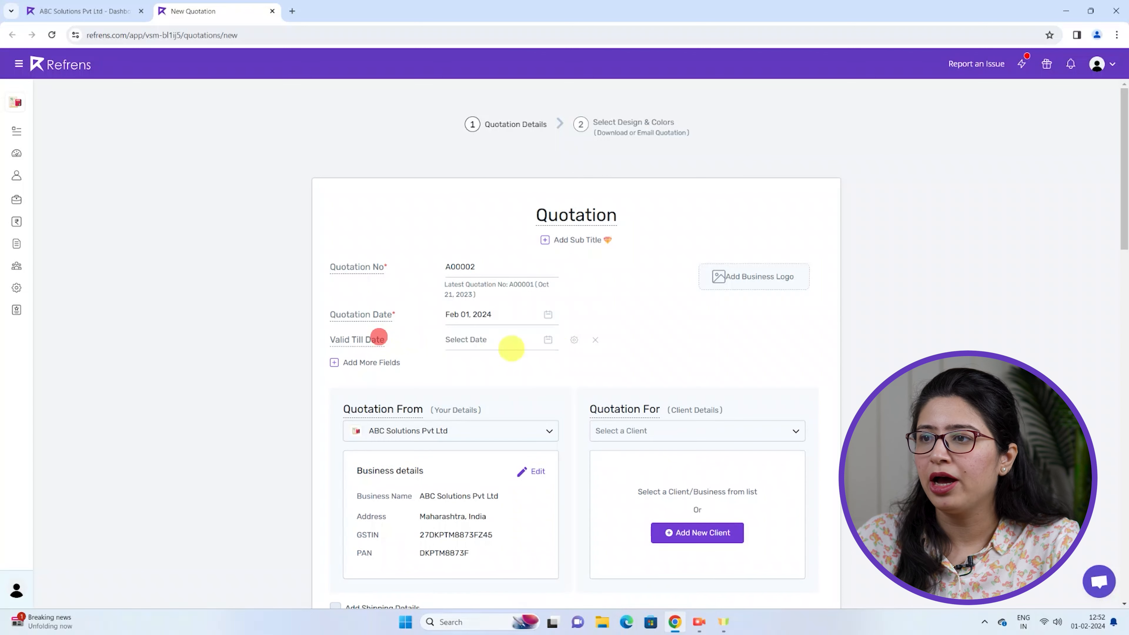
pyautogui.click(547, 339)
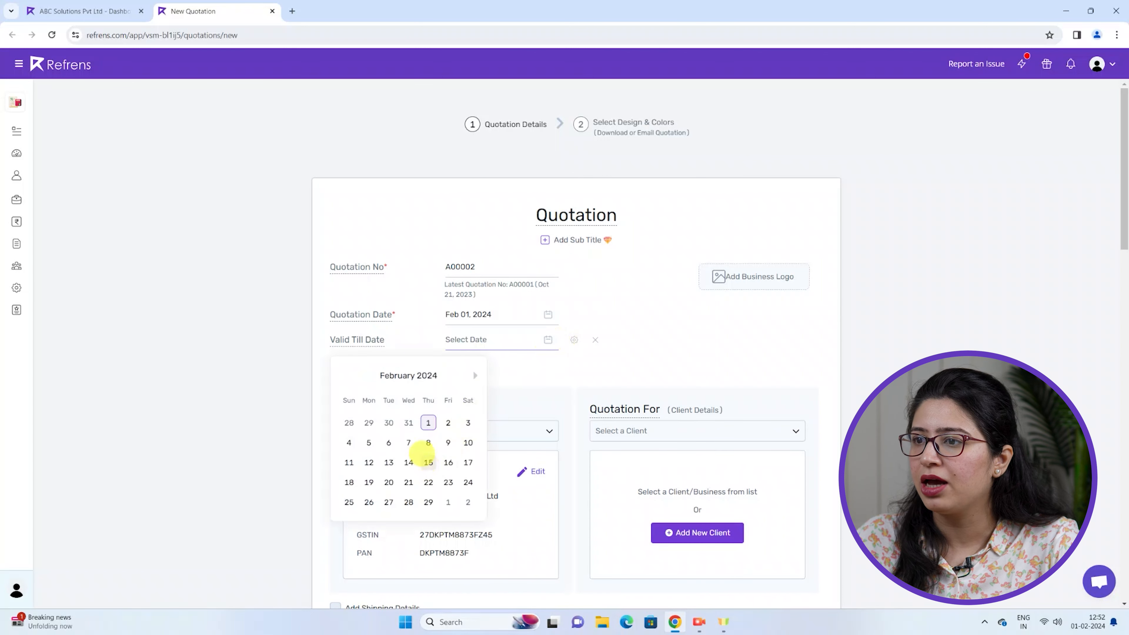
pyautogui.click(408, 442)
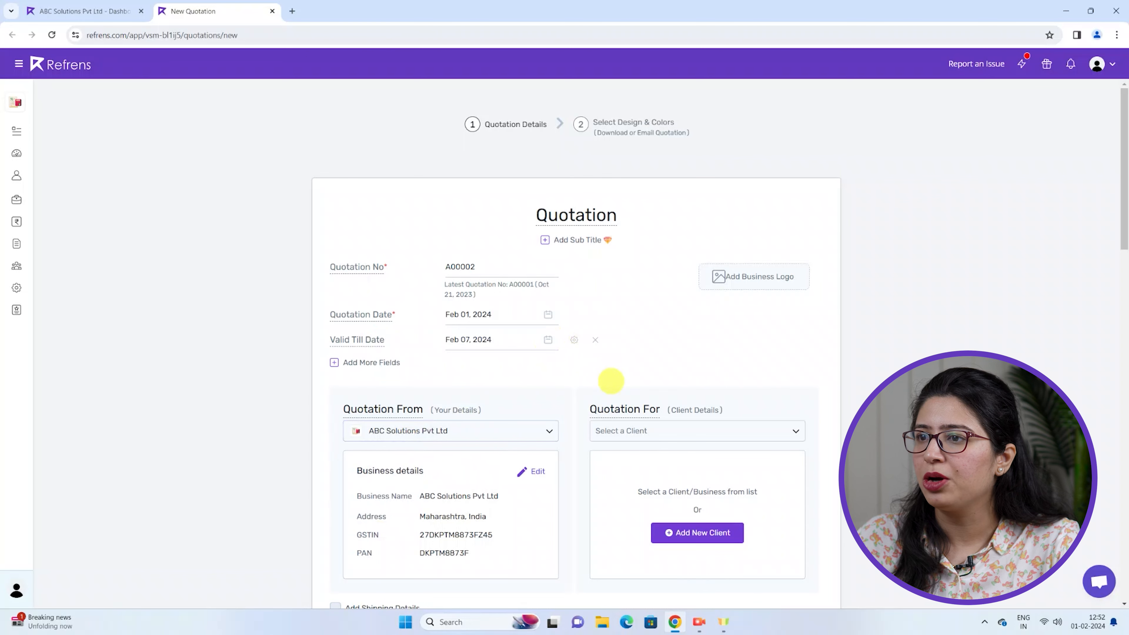
# Add a blank custom field below the Valid Till Date and remove it again
pyautogui.scroll(-1, 622, 400)
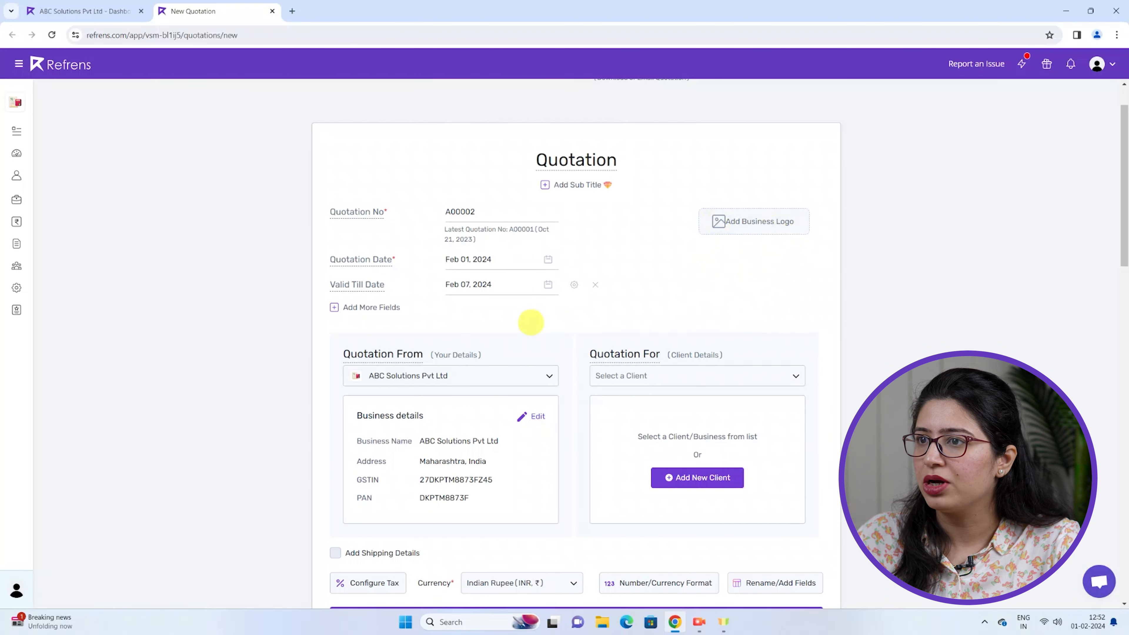
pyautogui.click(371, 308)
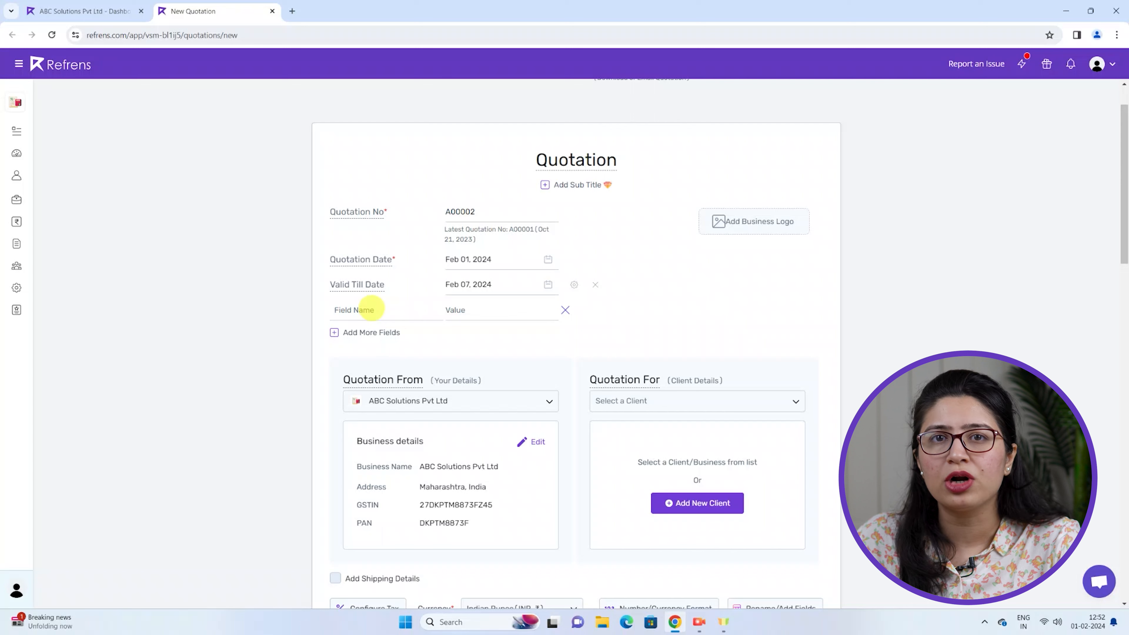
pyautogui.click(565, 310)
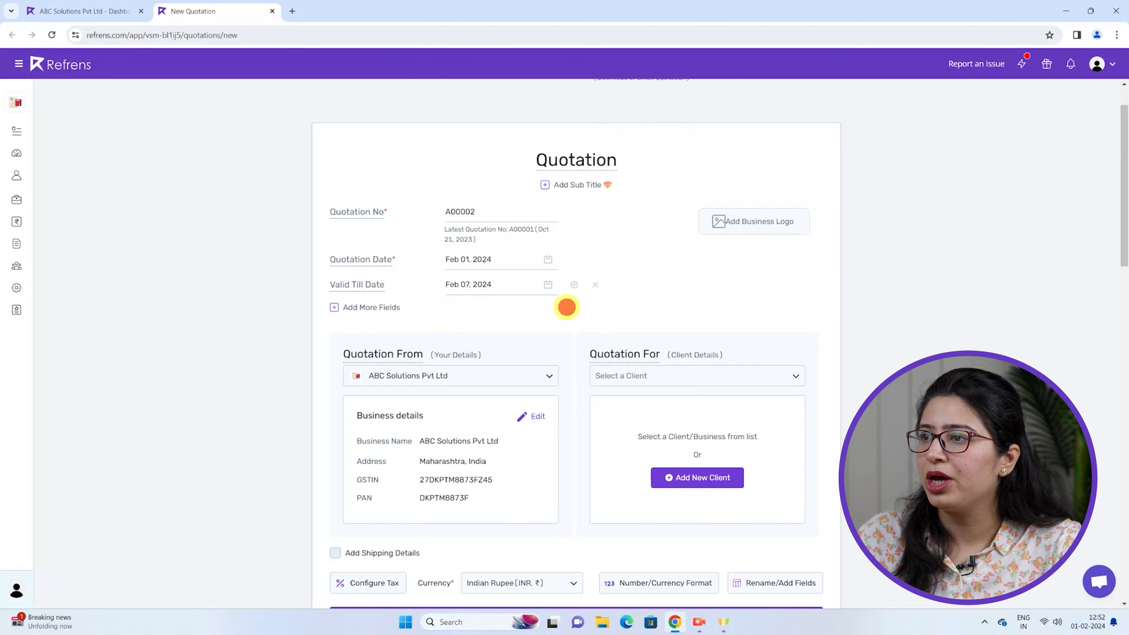
# Select ABC Solutions Pvt Ltd as the business the quotation is from
pyautogui.scroll(-2, 624, 444)
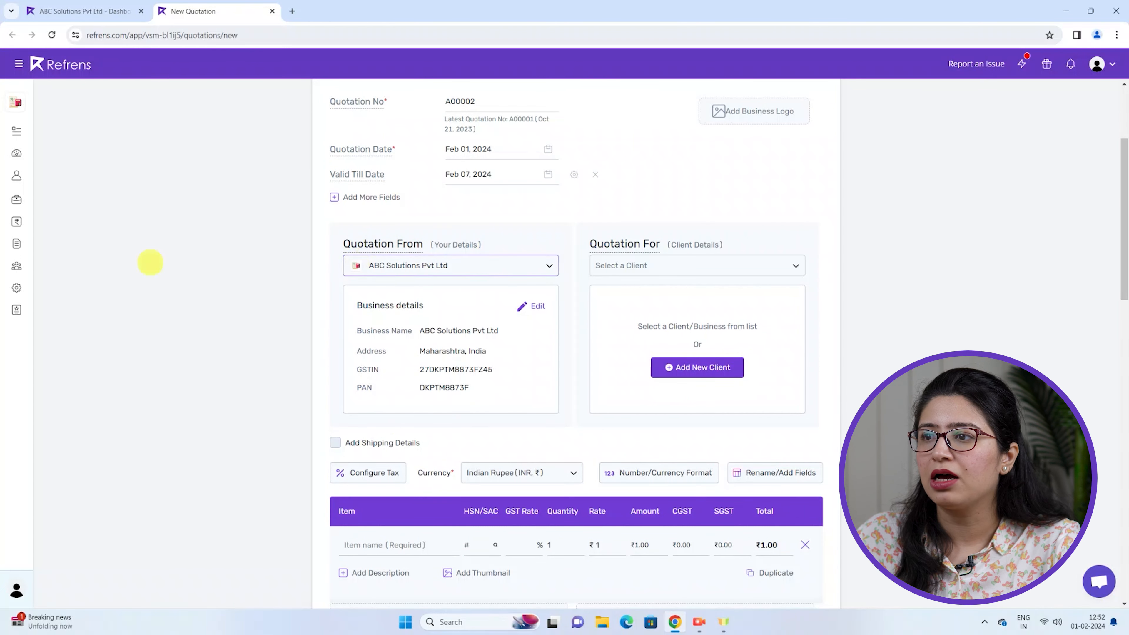
pyautogui.click(543, 263)
pyautogui.click(417, 294)
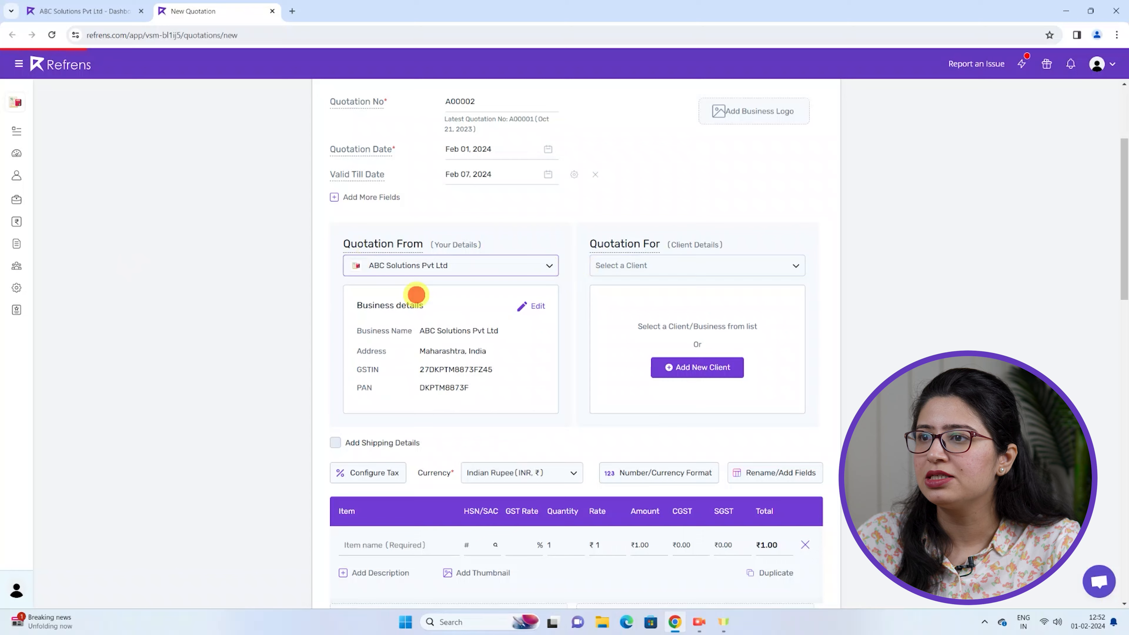
# Select Hp World as the client the quotation is for
pyautogui.scroll(-2, 433, 424)
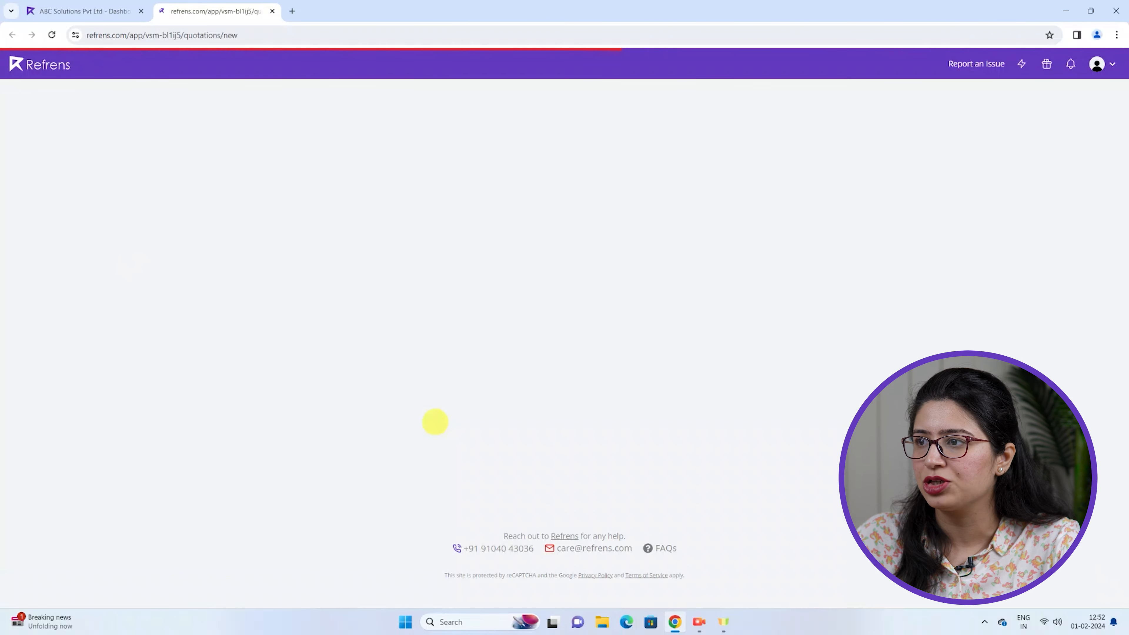
pyautogui.scroll(-6, 1094, 360)
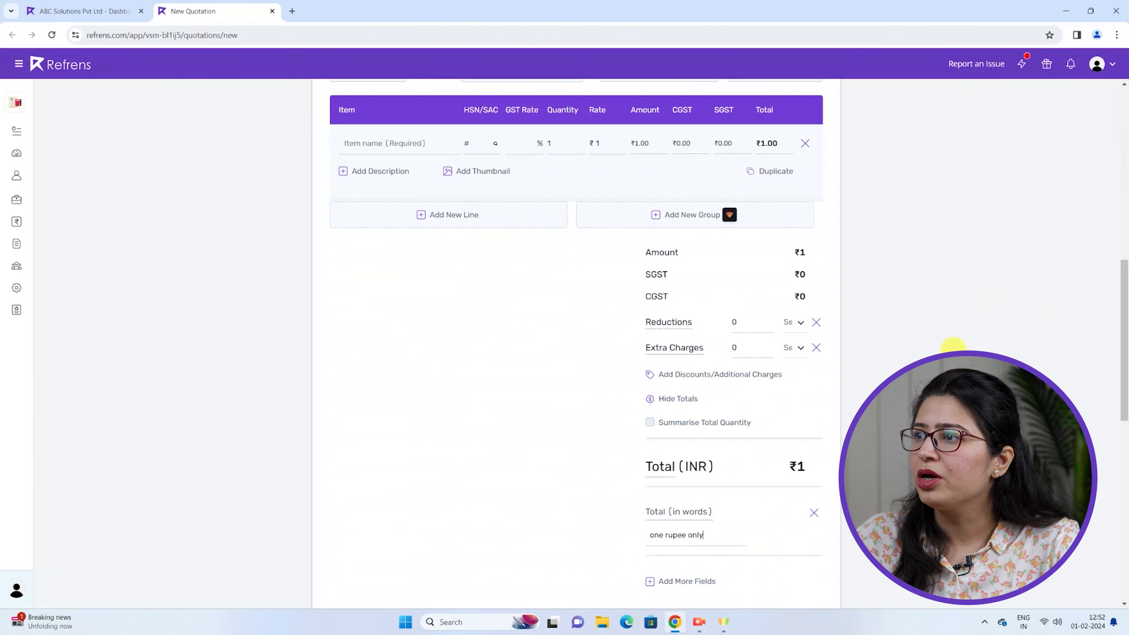
pyautogui.scroll(5, 952, 345)
pyautogui.scroll(3, 953, 349)
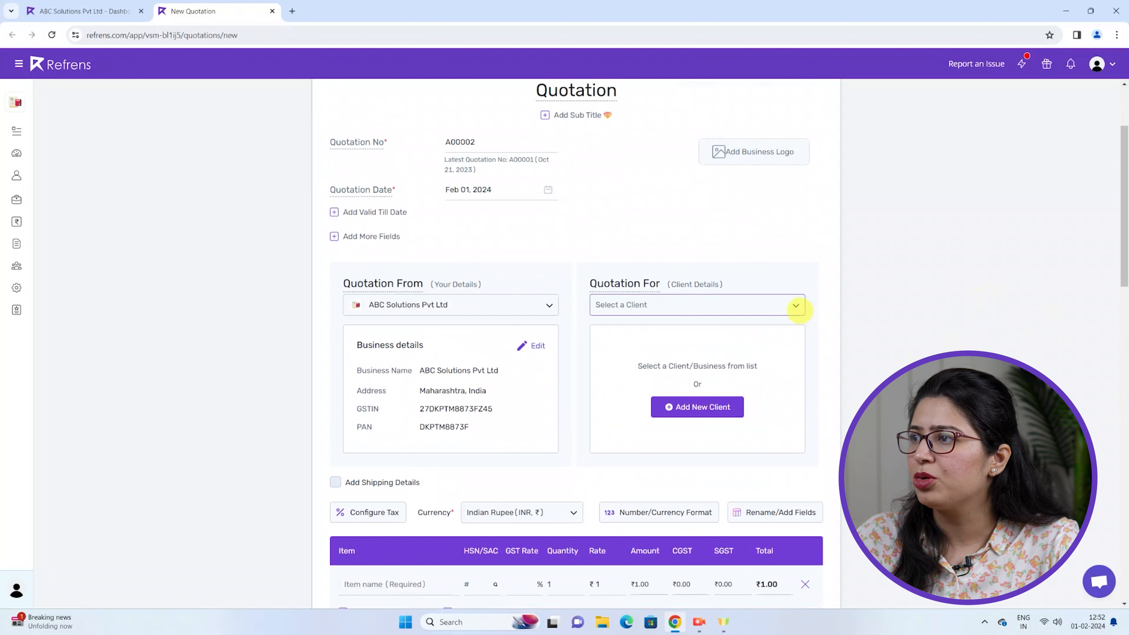
pyautogui.click(798, 307)
pyautogui.click(631, 361)
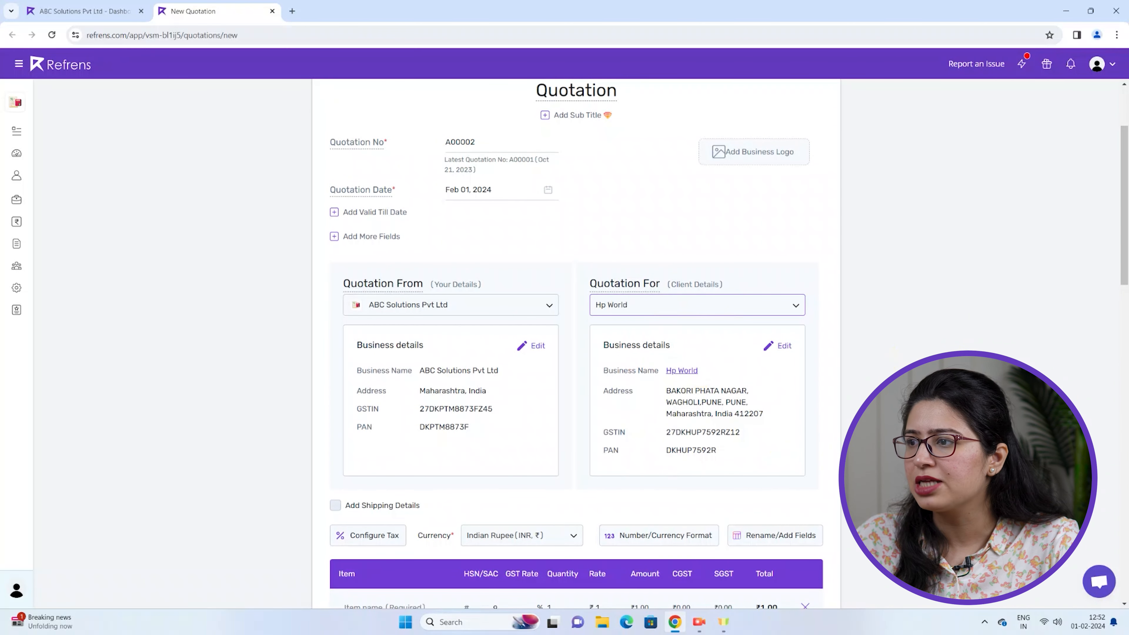
# View the fields for adding a new client and close the form without saving
pyautogui.scroll(-1, 786, 433)
pyautogui.scroll(-1, 576, 343)
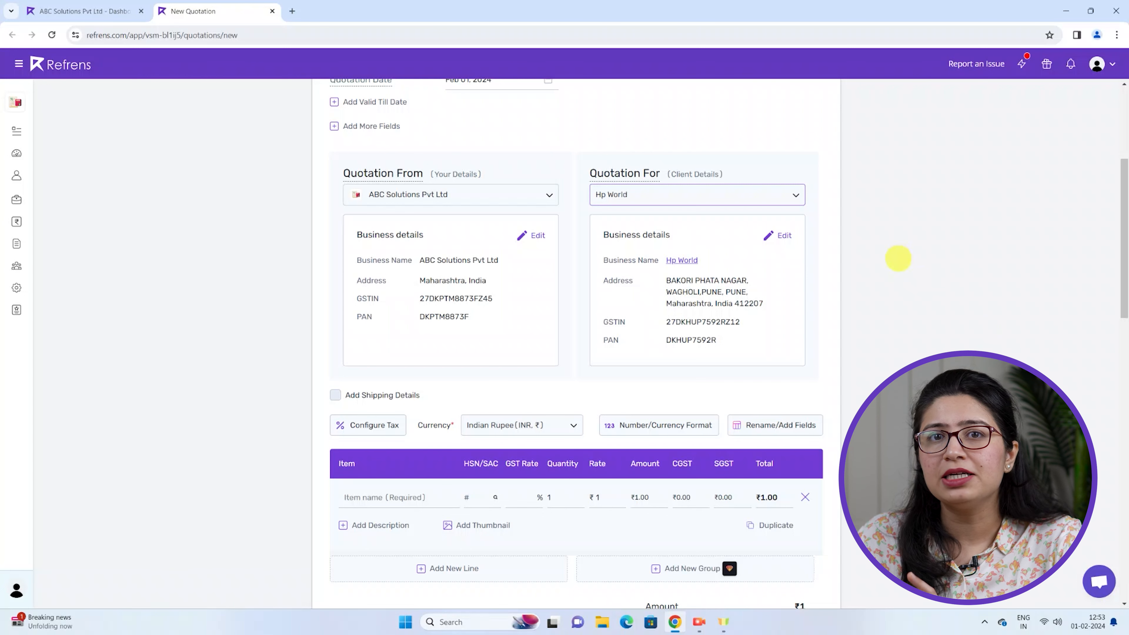
pyautogui.click(792, 197)
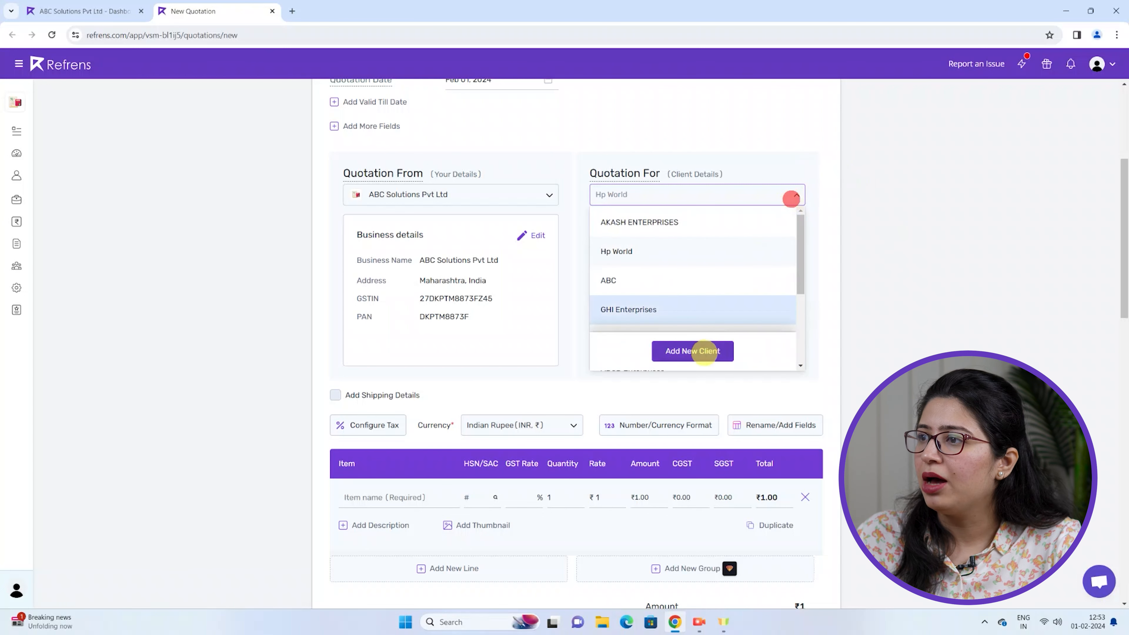
pyautogui.click(697, 353)
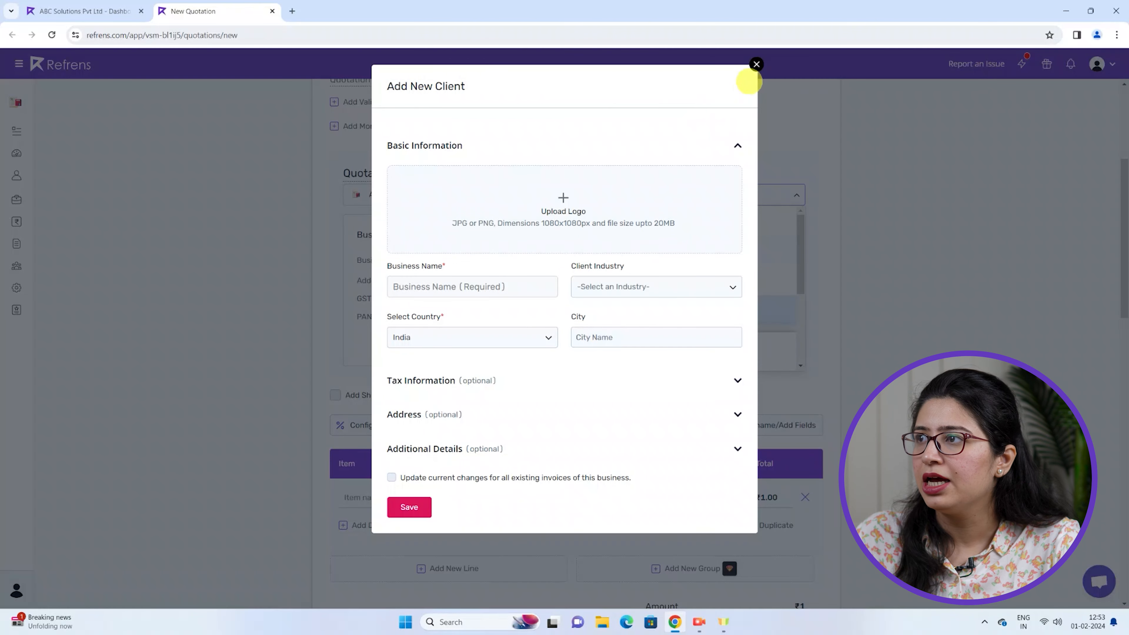
pyautogui.click(756, 64)
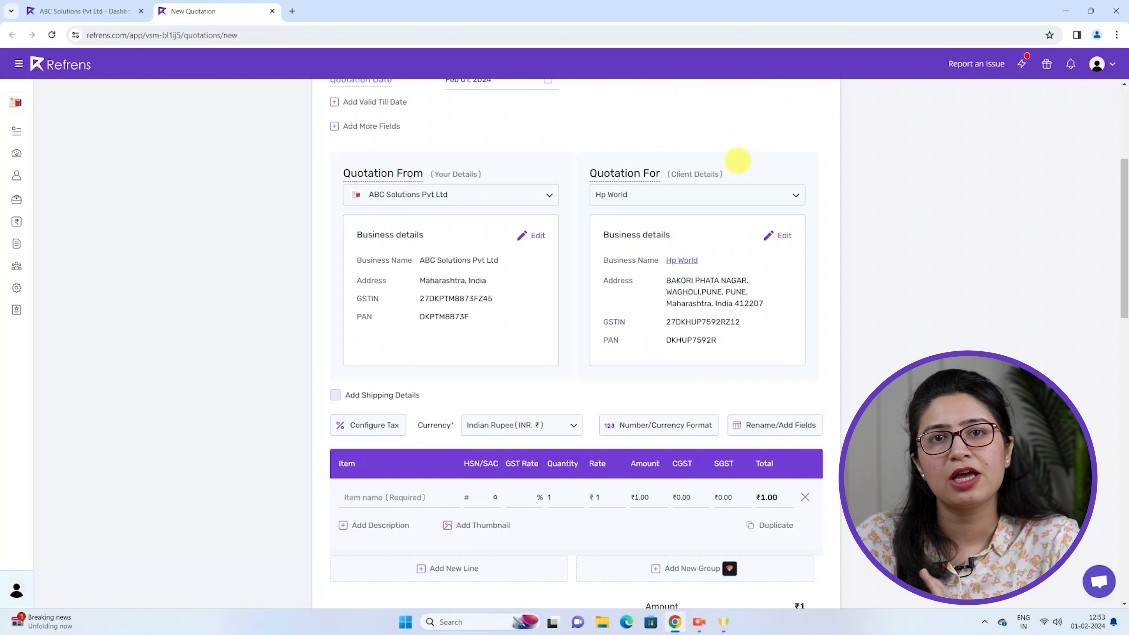
# Enter Lenovo Laptop as the first line item with HSN/SAC 1234 and an 18% GST rate
pyautogui.scroll(-2, 345, 272)
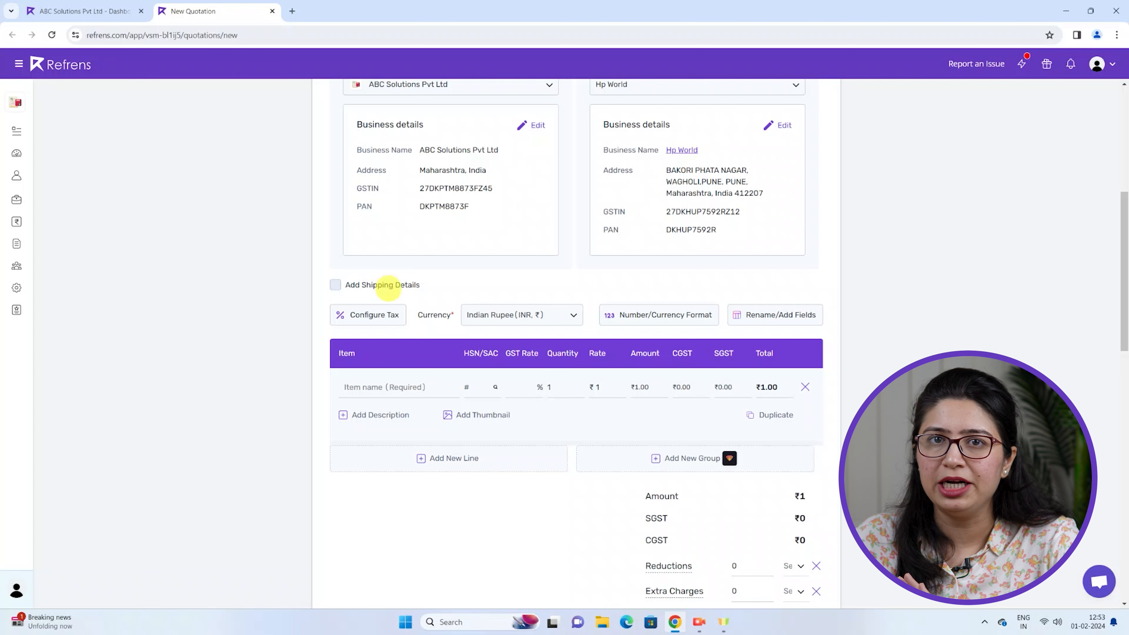
pyautogui.scroll(-1, 806, 385)
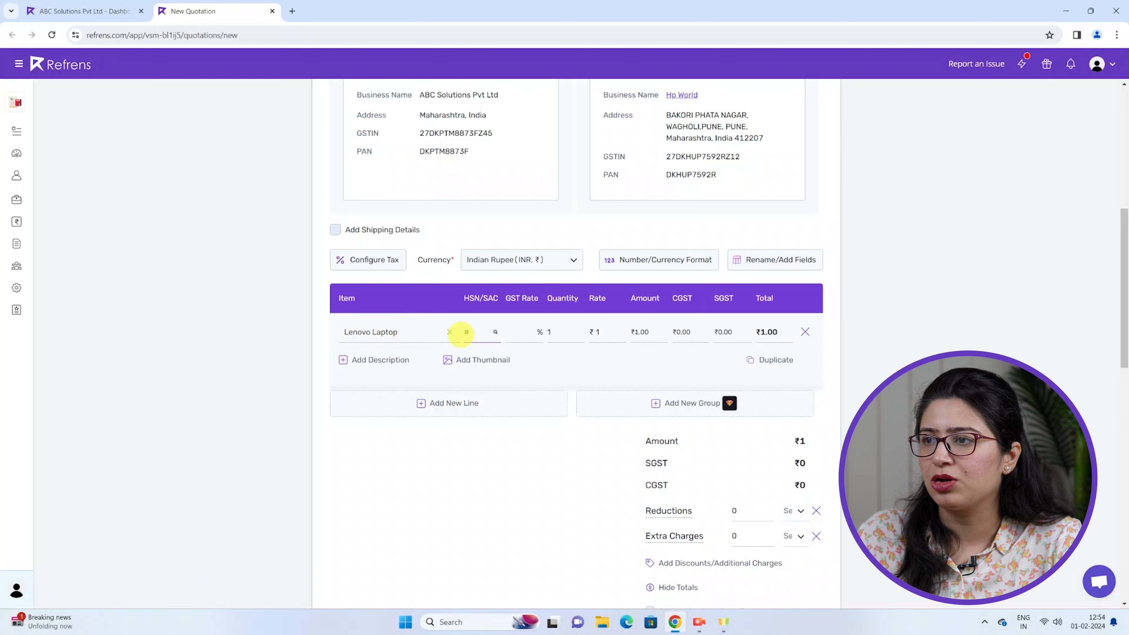
pyautogui.write('12345')
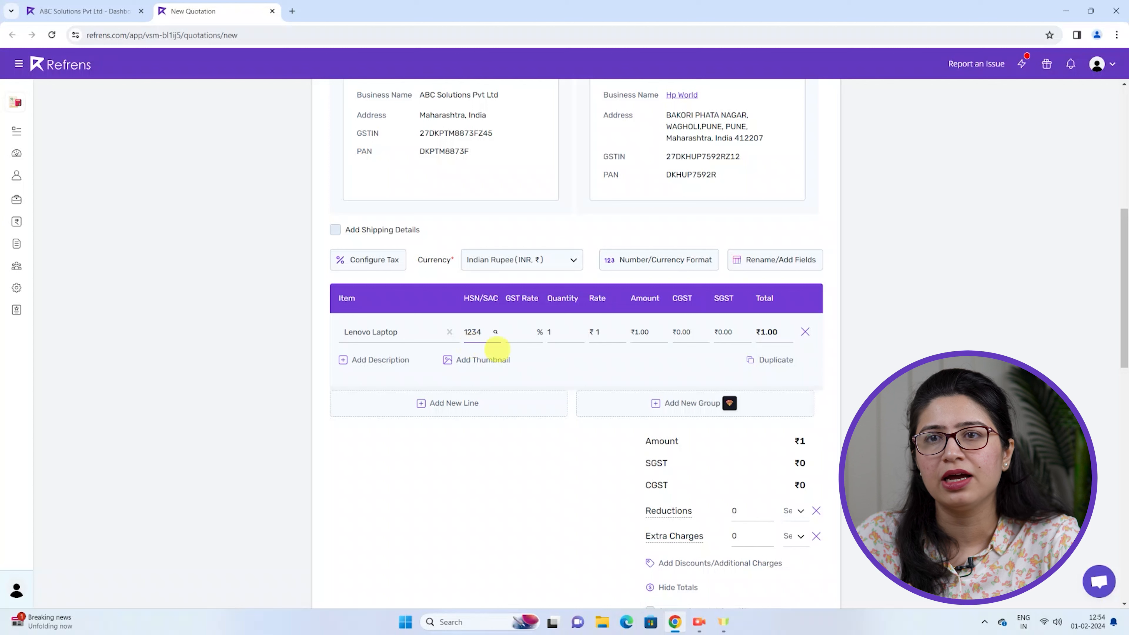
pyautogui.click(519, 332)
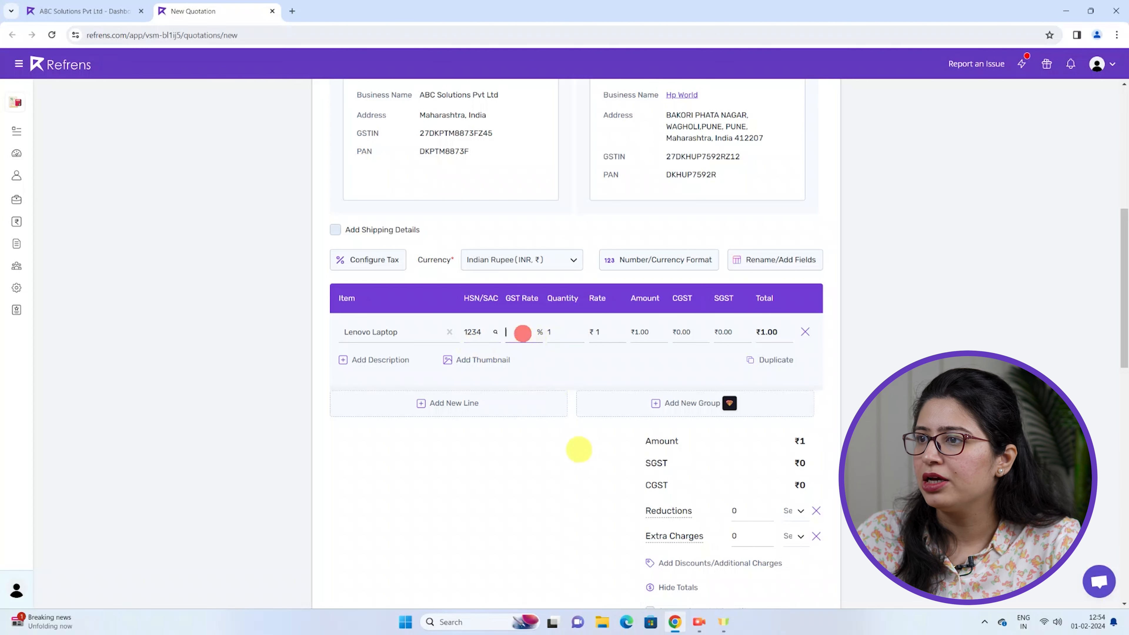
pyautogui.write('18')
# Set the Lenovo Laptop line's quantity to 5 and its rate to ₹45,000
pyautogui.click(565, 333)
pyautogui.press('BackSpace')
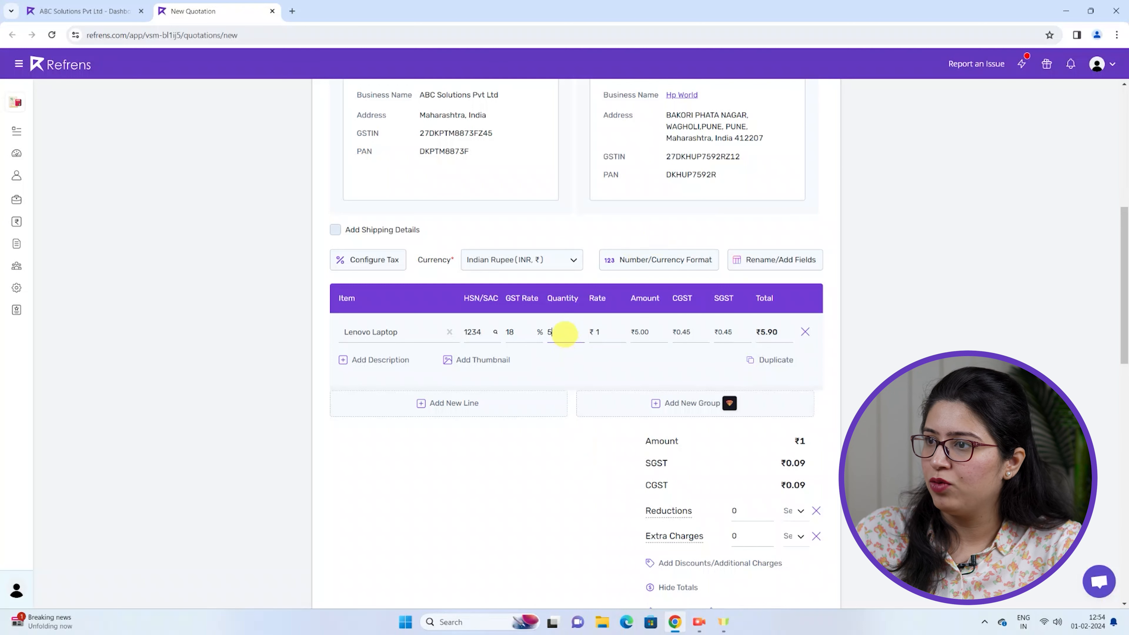
pyautogui.write('5')
pyautogui.click(608, 332)
pyautogui.press('BackSpace')
pyautogui.write('450000')
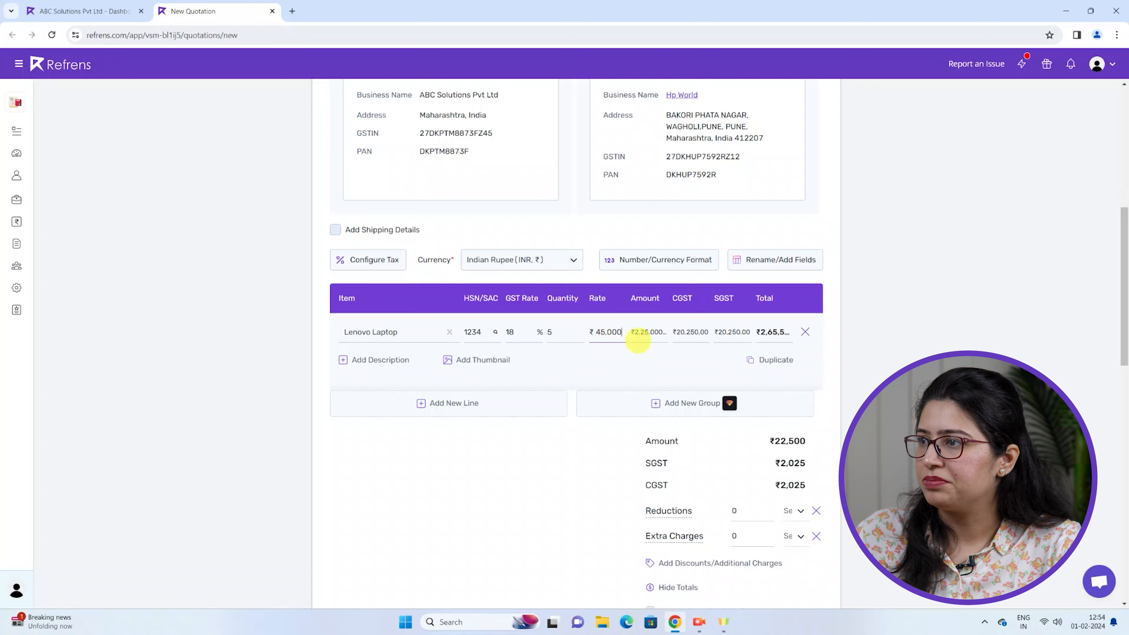
# Review the quotation's totals, discount and charge options, and the additional sections below them
pyautogui.scroll(-2, 637, 340)
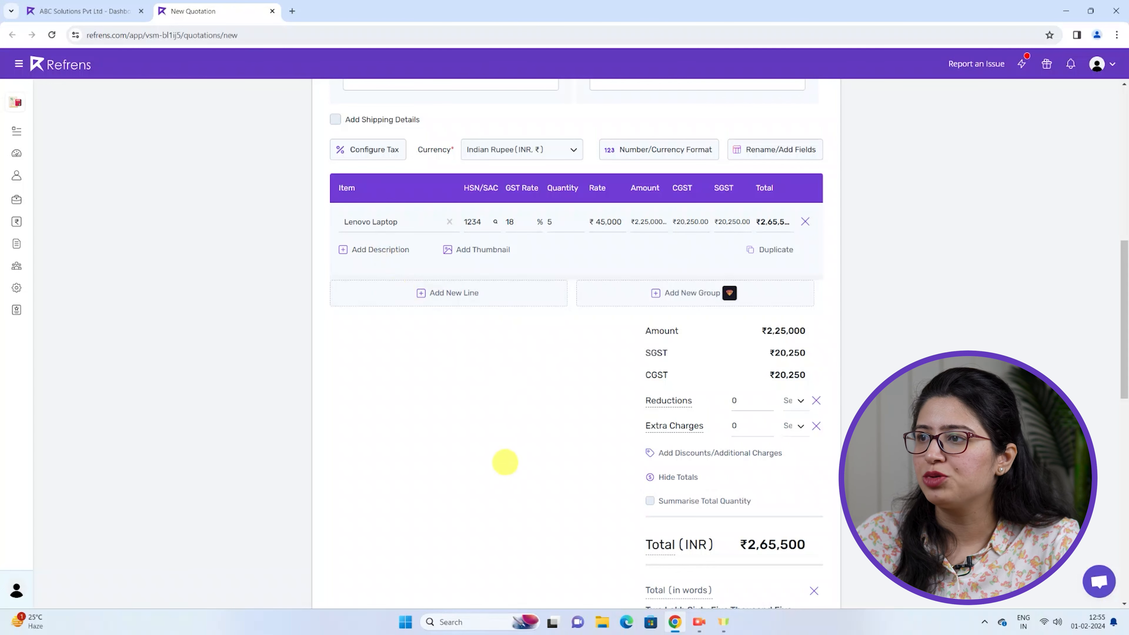
pyautogui.scroll(-3, 503, 469)
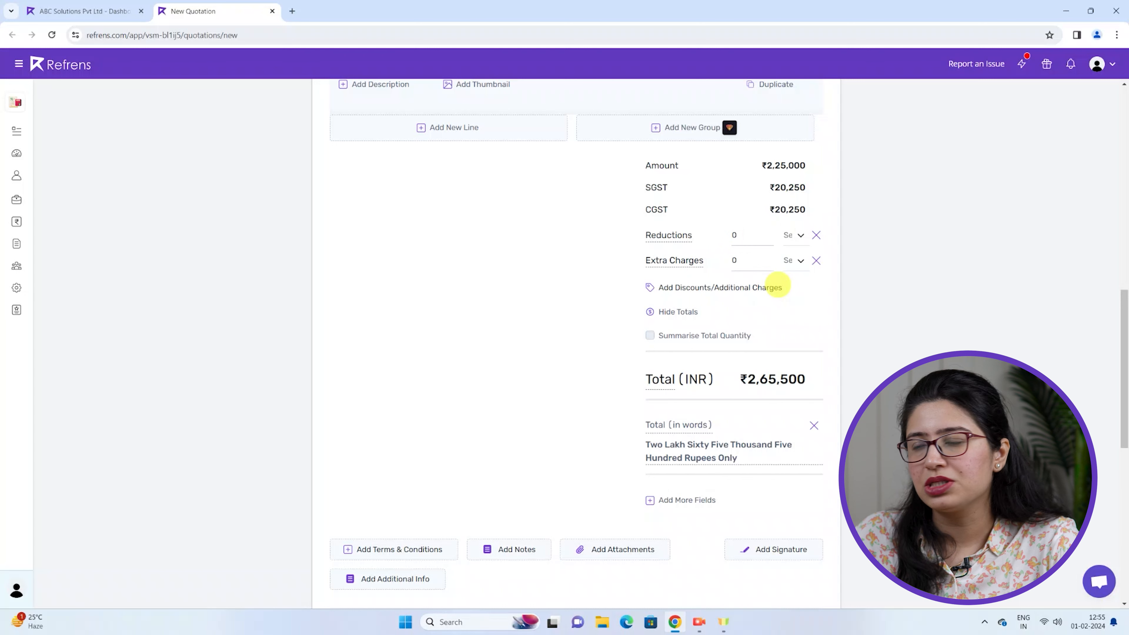
pyautogui.scroll(-1, 657, 285)
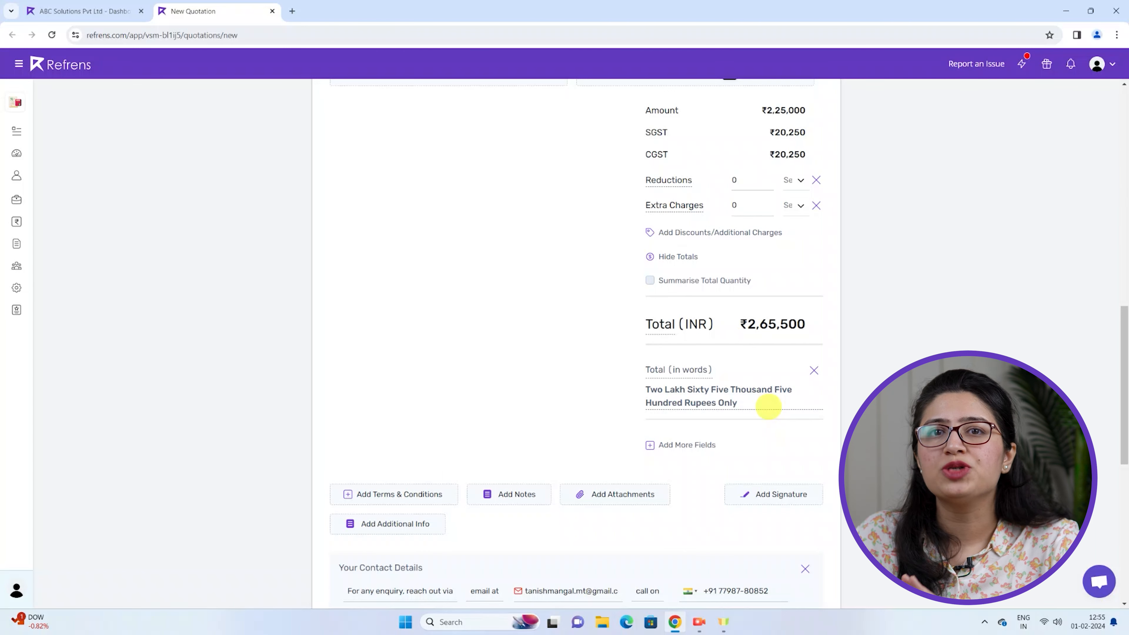
pyautogui.scroll(-2, 781, 429)
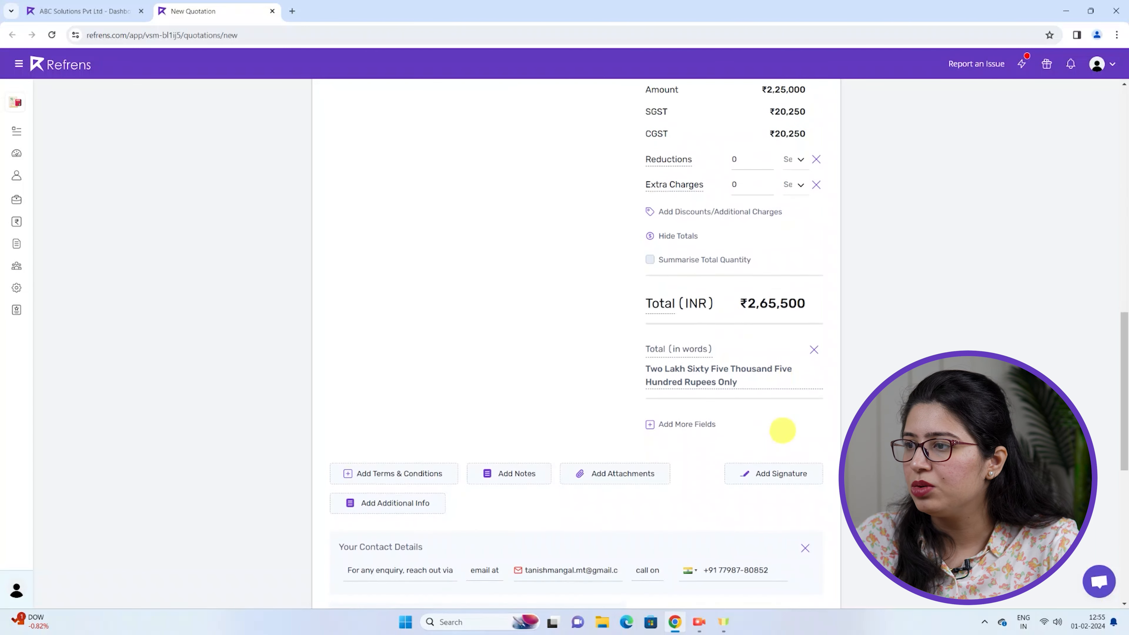
# Add the default terms and conditions to the quotation, covering extra applicable taxes and work resuming after advance payment
pyautogui.click(416, 383)
pyautogui.scroll(-5, 693, 391)
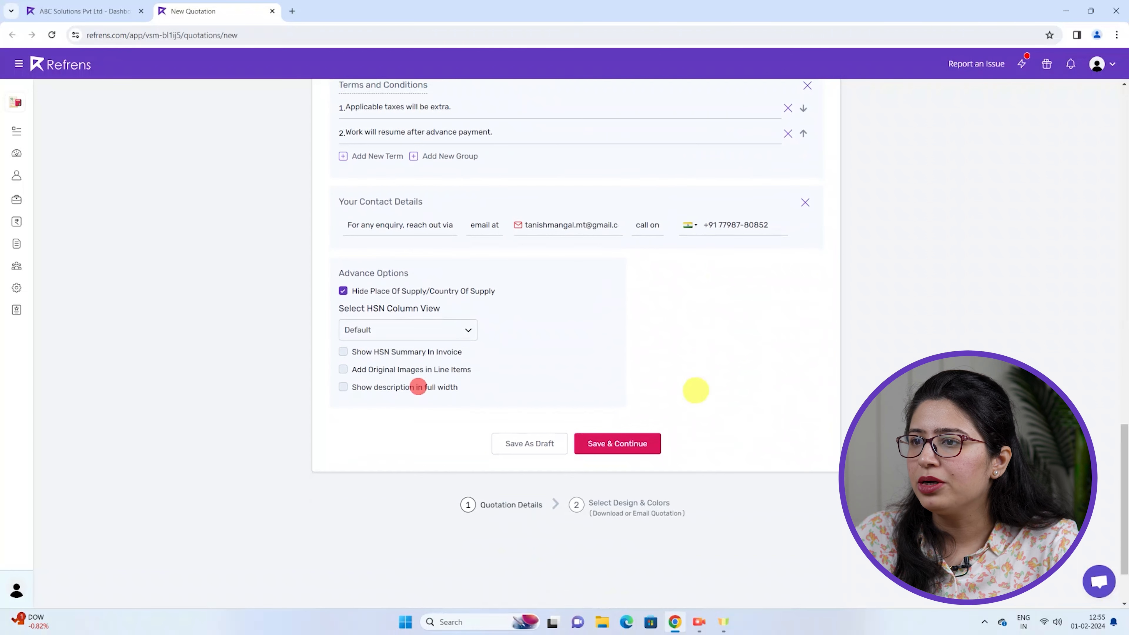
pyautogui.scroll(4, 696, 390)
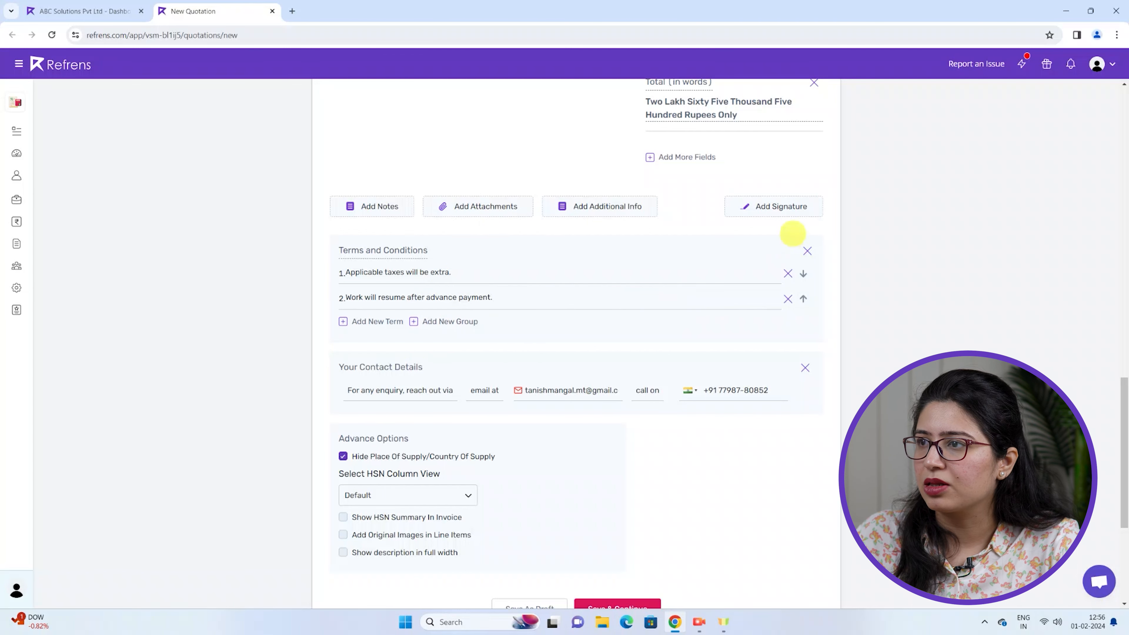
# Add a signature to the quotation by drawing it freehand on the signature pad and uploading it
pyautogui.click(796, 213)
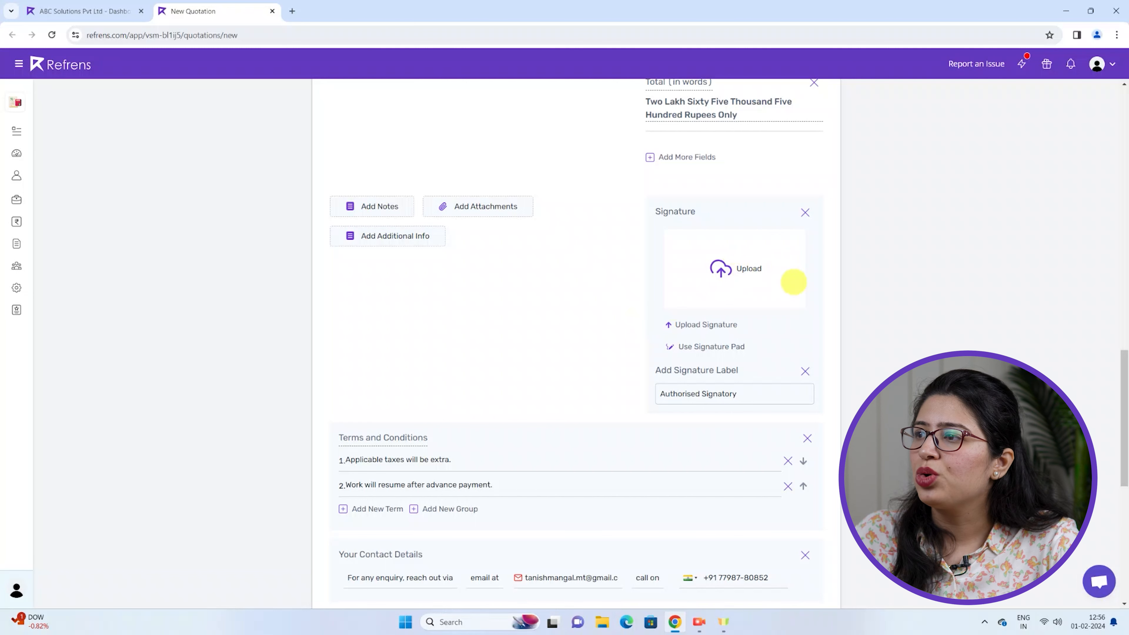
pyautogui.click(704, 347)
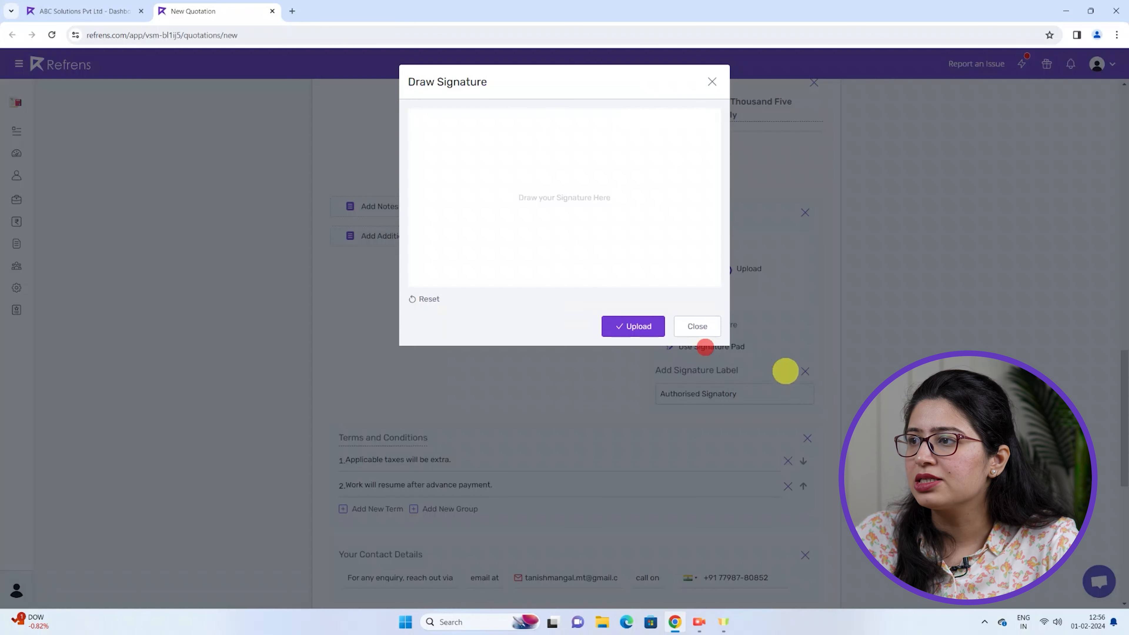
pyautogui.moveTo(496, 192)
pyautogui.mouseDown()
pyautogui.moveTo(504, 181)
pyautogui.moveTo(501, 256)
pyautogui.moveTo(553, 173)
pyautogui.moveTo(579, 162)
pyautogui.mouseUp()
pyautogui.moveTo(512, 241); pyautogui.dragTo(635, 163)
pyautogui.click(606, 218)
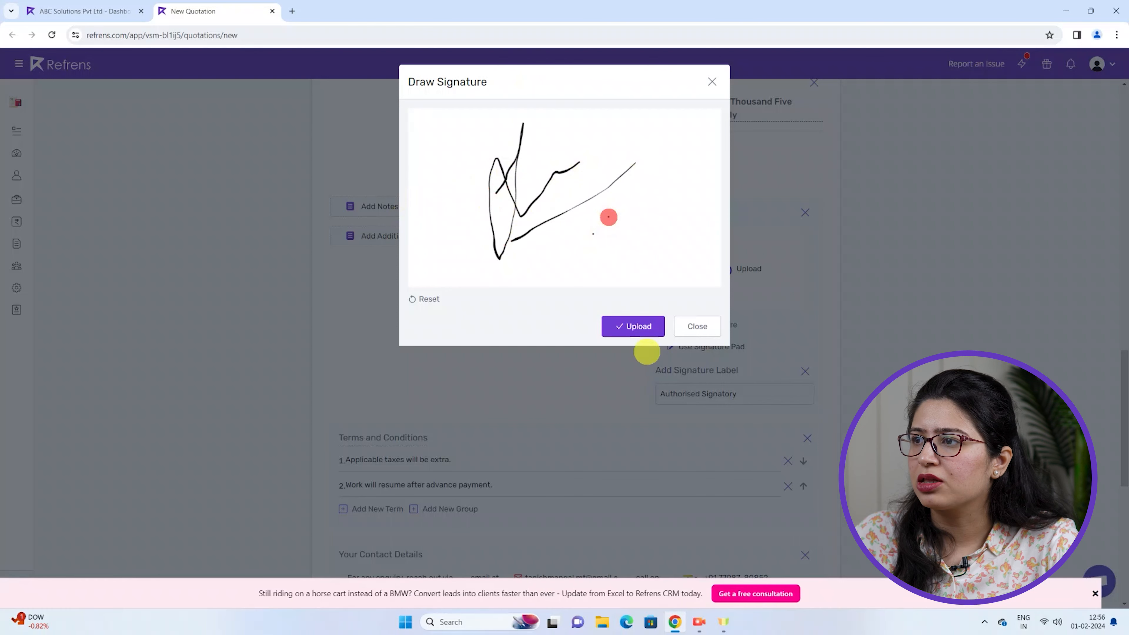
pyautogui.click(640, 325)
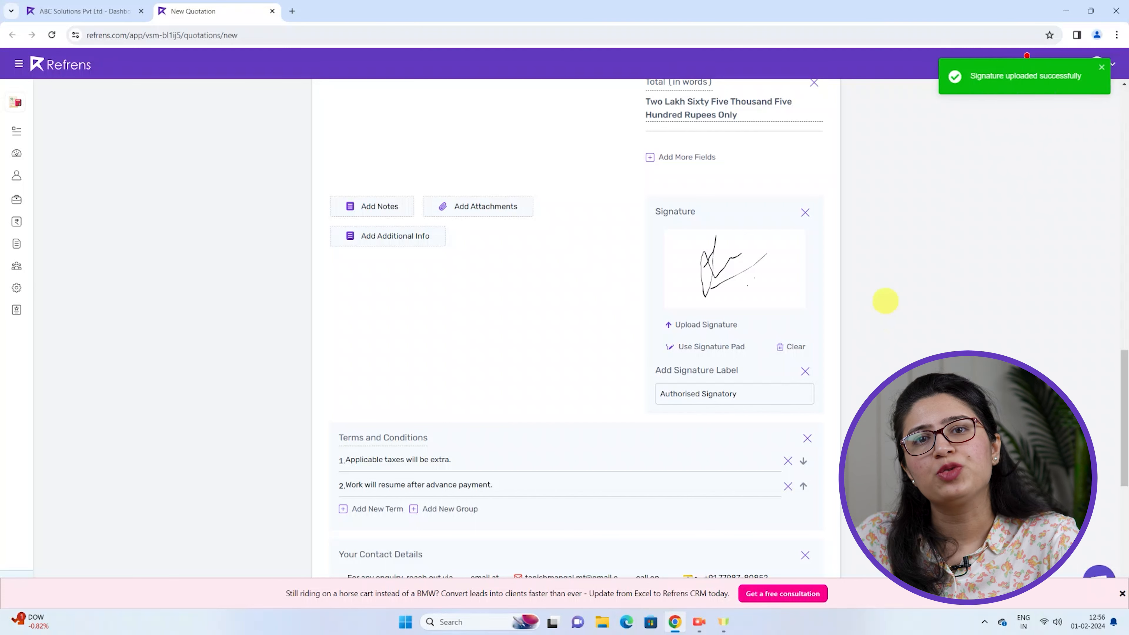
# Enable Show HSN Summary In Invoice in the quotation's advance options
pyautogui.scroll(-5, 814, 426)
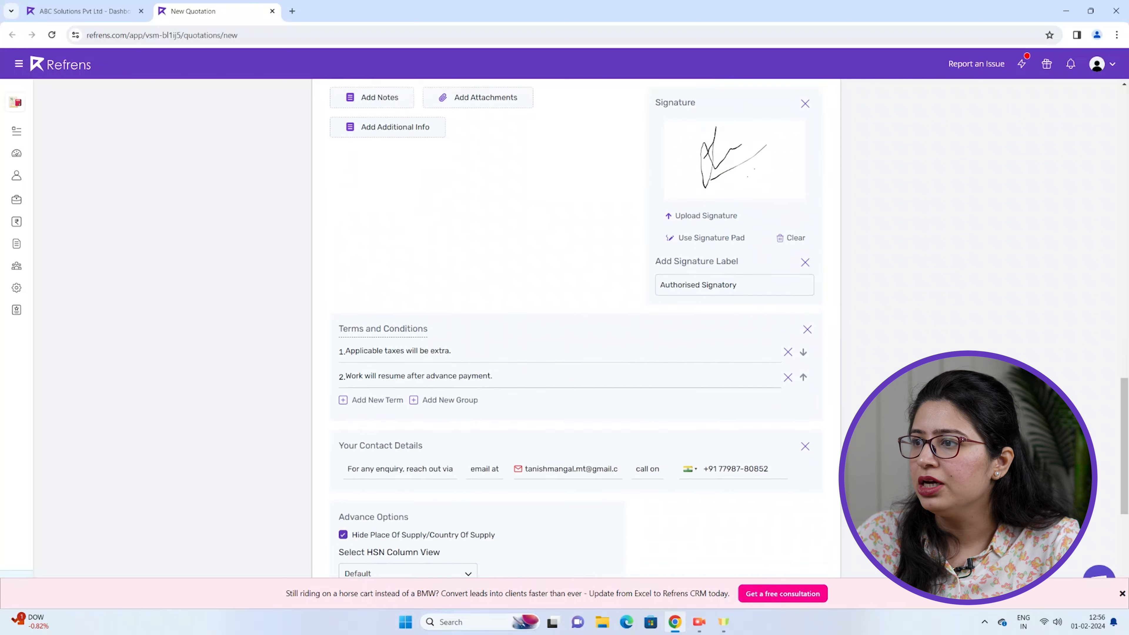
pyautogui.scroll(-1, 813, 426)
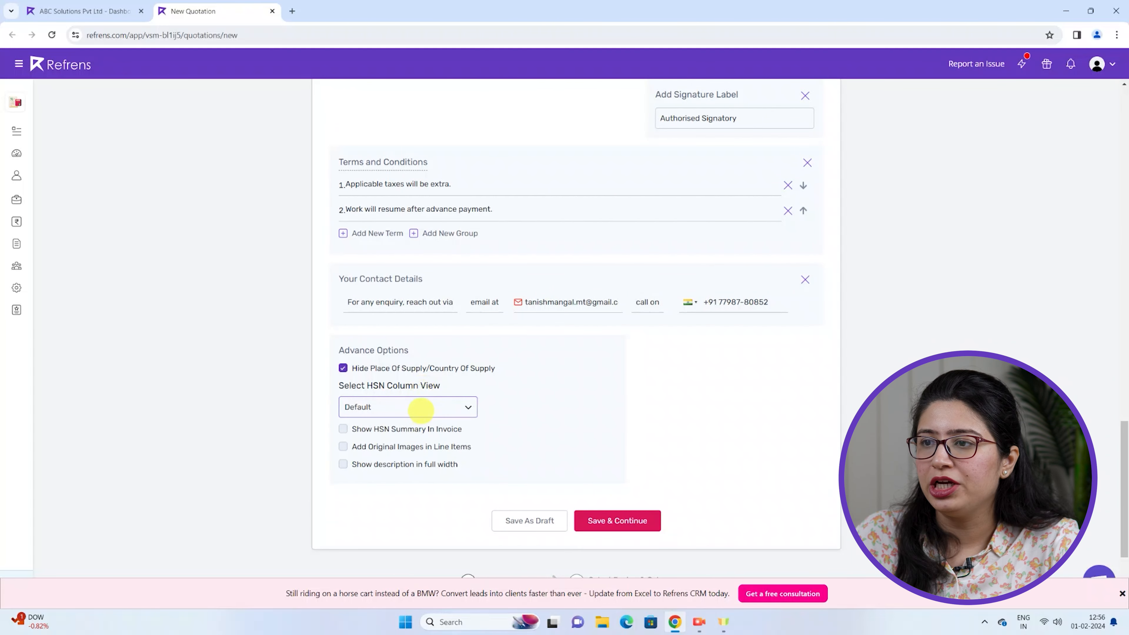
pyautogui.click(343, 429)
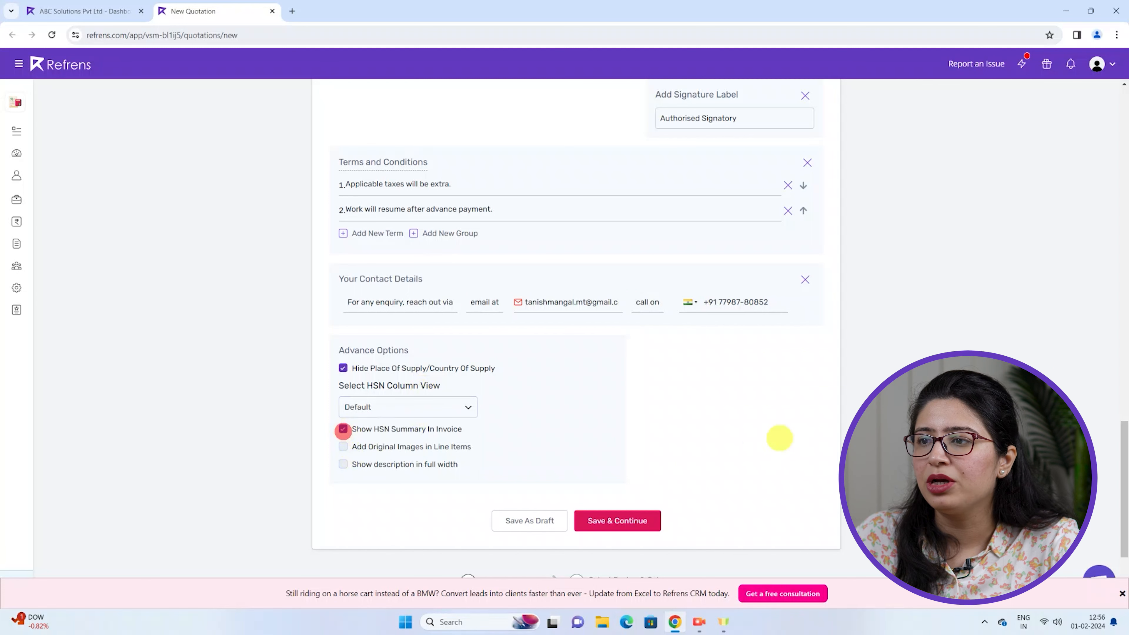
# Check the completed quotation form, from the business and client details to the advance options, and save it to continue
pyautogui.scroll(15, 779, 438)
pyautogui.scroll(-6, 698, 431)
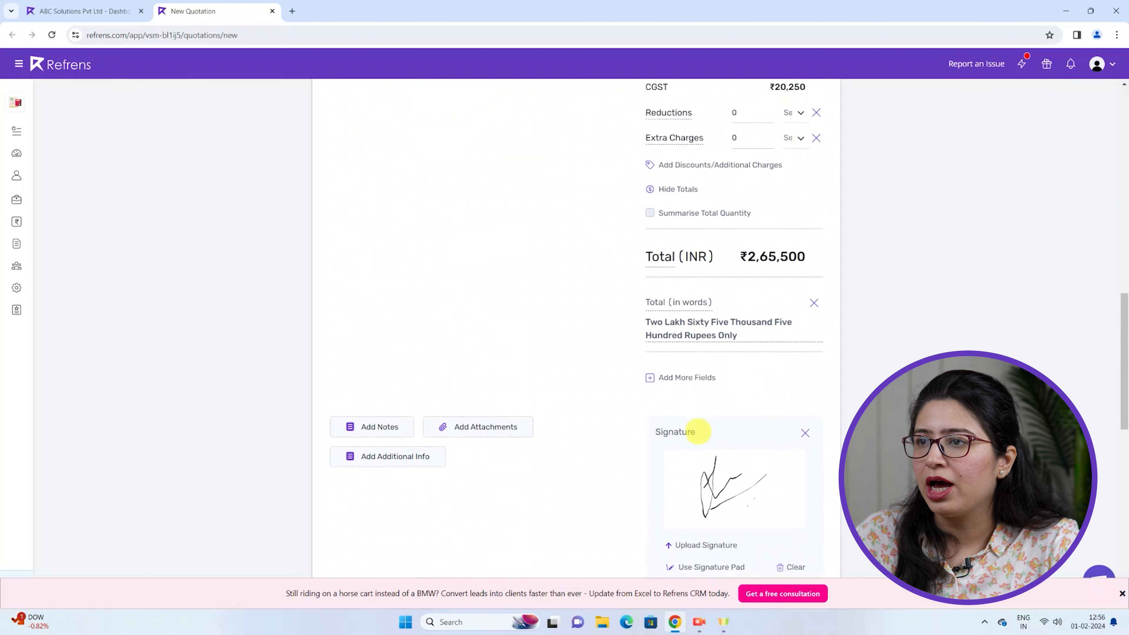
pyautogui.scroll(-10, 697, 431)
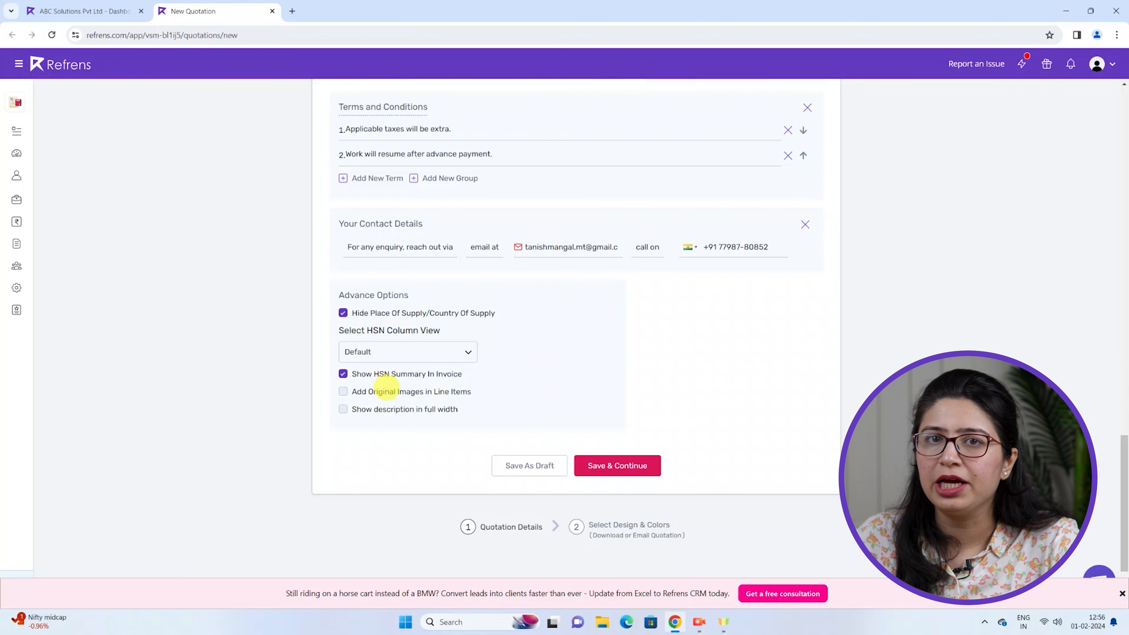
pyautogui.scroll(15, 561, 303)
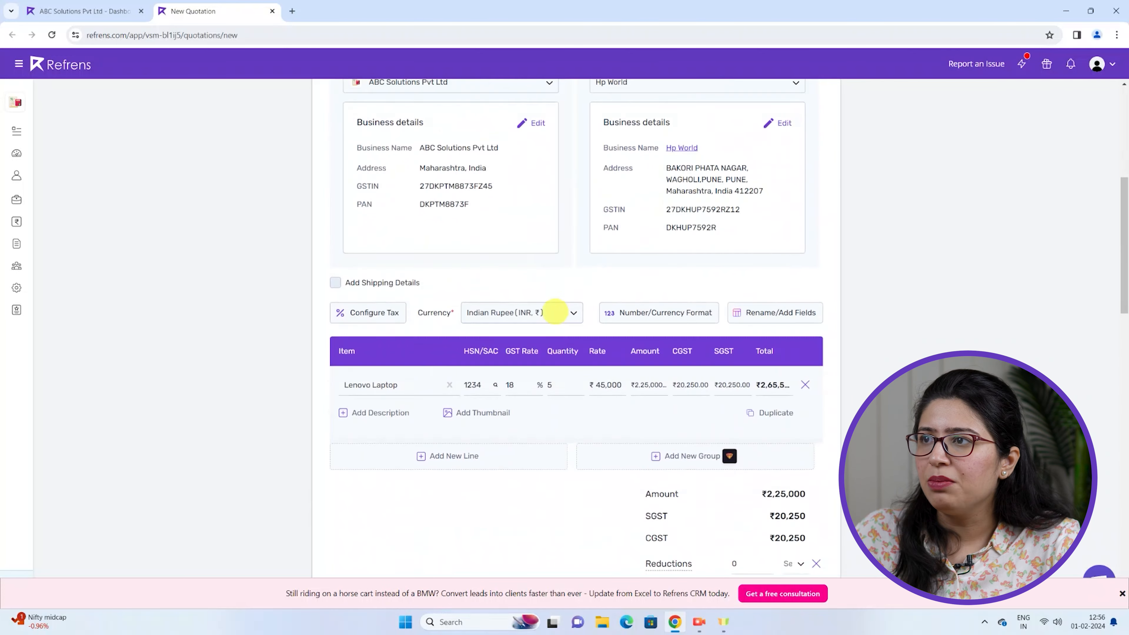
pyautogui.scroll(3, 551, 312)
pyautogui.scroll(-15, 551, 312)
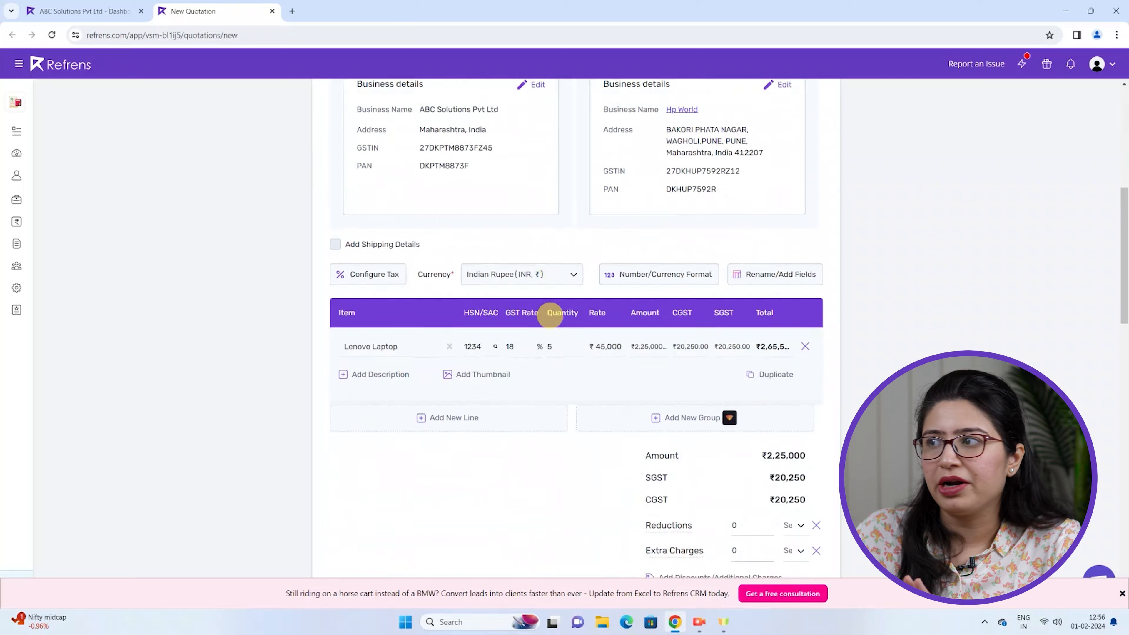
pyautogui.scroll(-10, 539, 355)
pyautogui.click(594, 357)
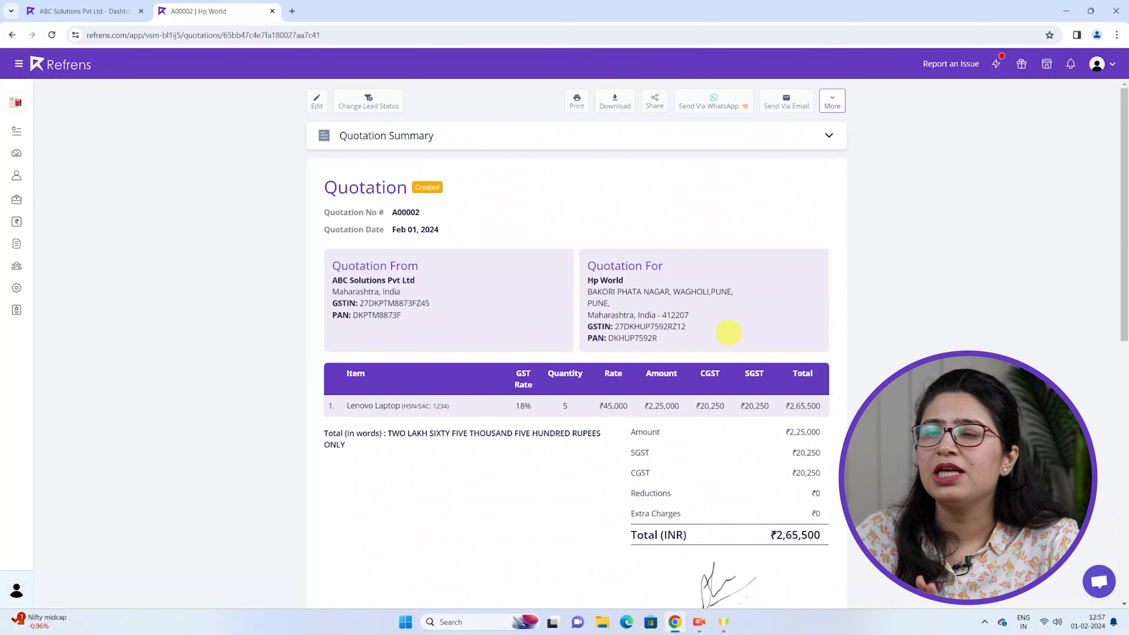
# Review the generated quotation's line item, totals, signature, HSN tax summary, terms, and the design and sharing options
pyautogui.scroll(-10, 815, 331)
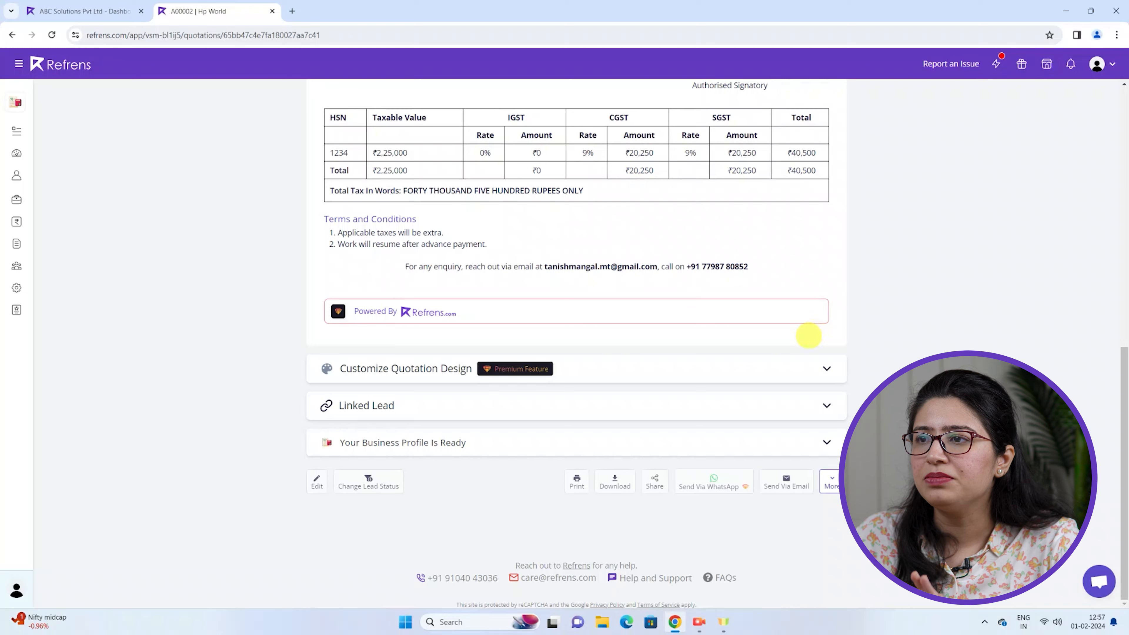
pyautogui.scroll(10, 811, 334)
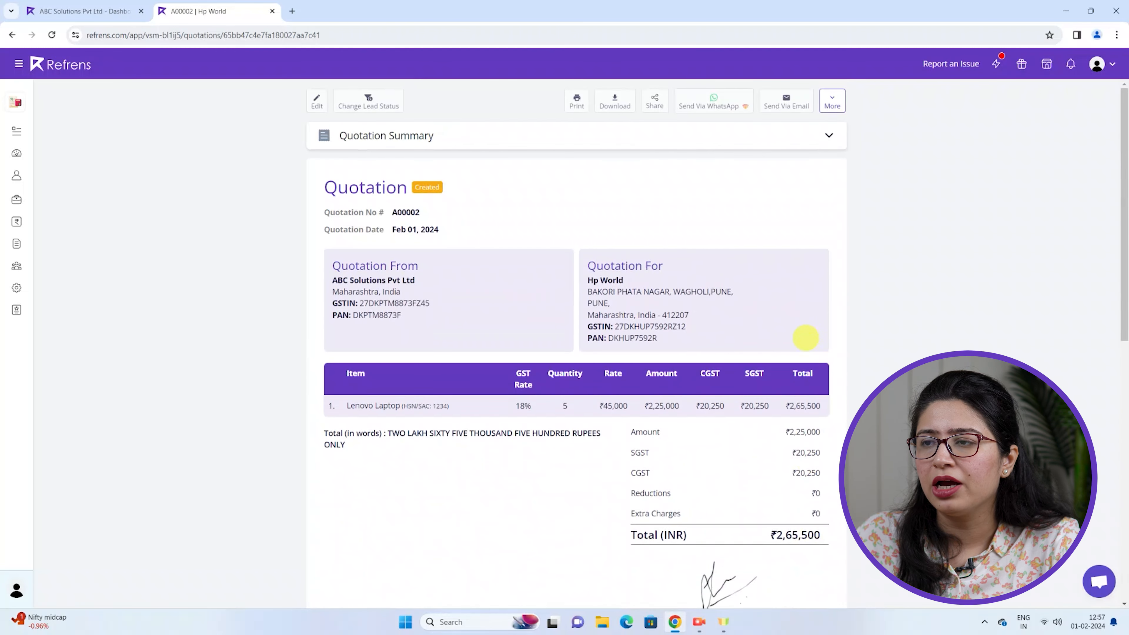
pyautogui.scroll(-10, 805, 337)
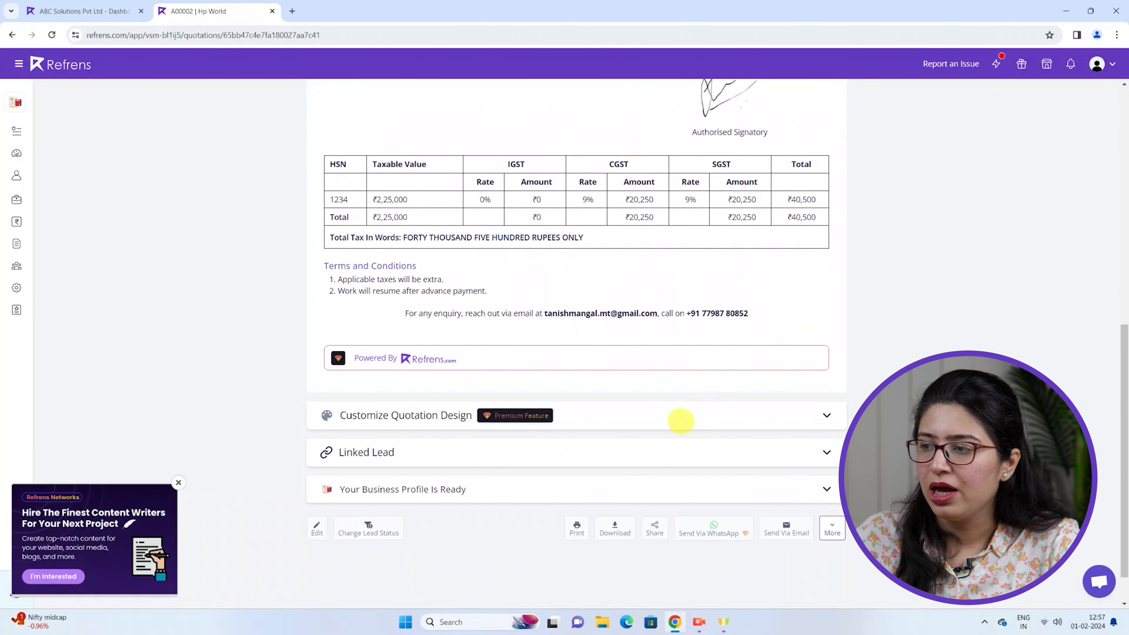
pyautogui.scroll(-1, 680, 420)
pyautogui.scroll(10, 681, 421)
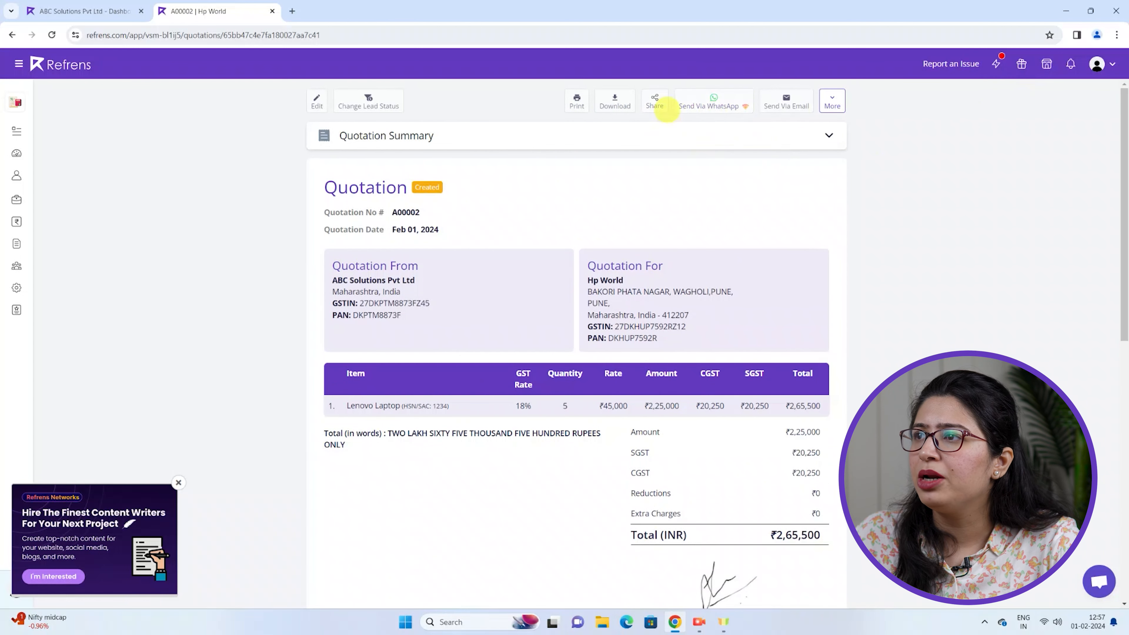
# Show the further actions for the saved quotation, such as duplicating, cancelling or converting it to another document
pyautogui.click(832, 102)
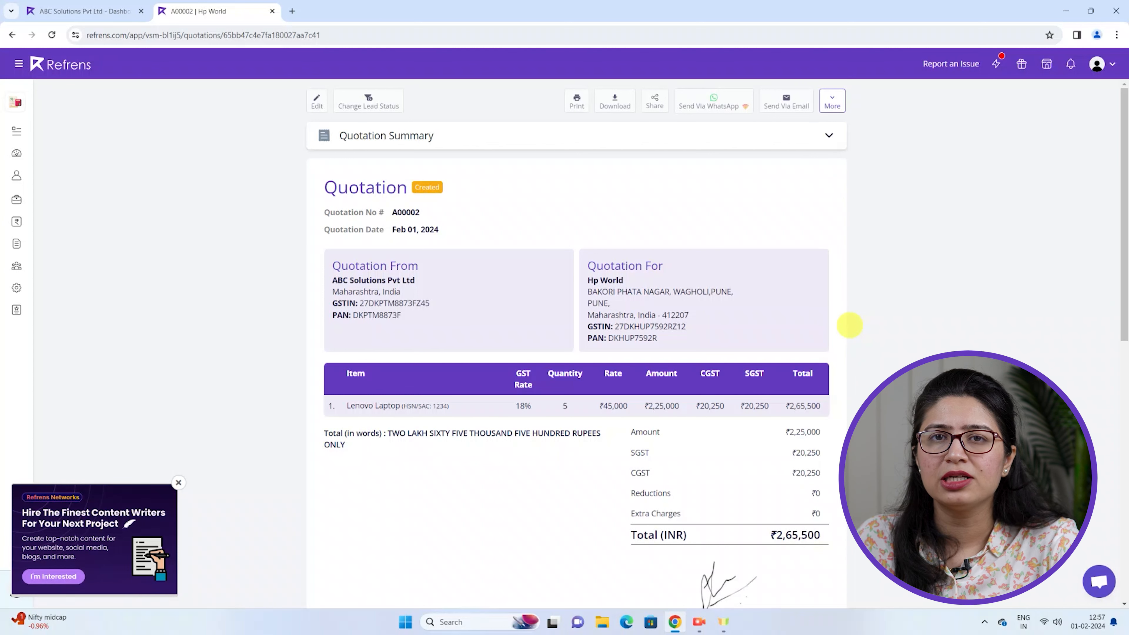
pyautogui.click(831, 102)
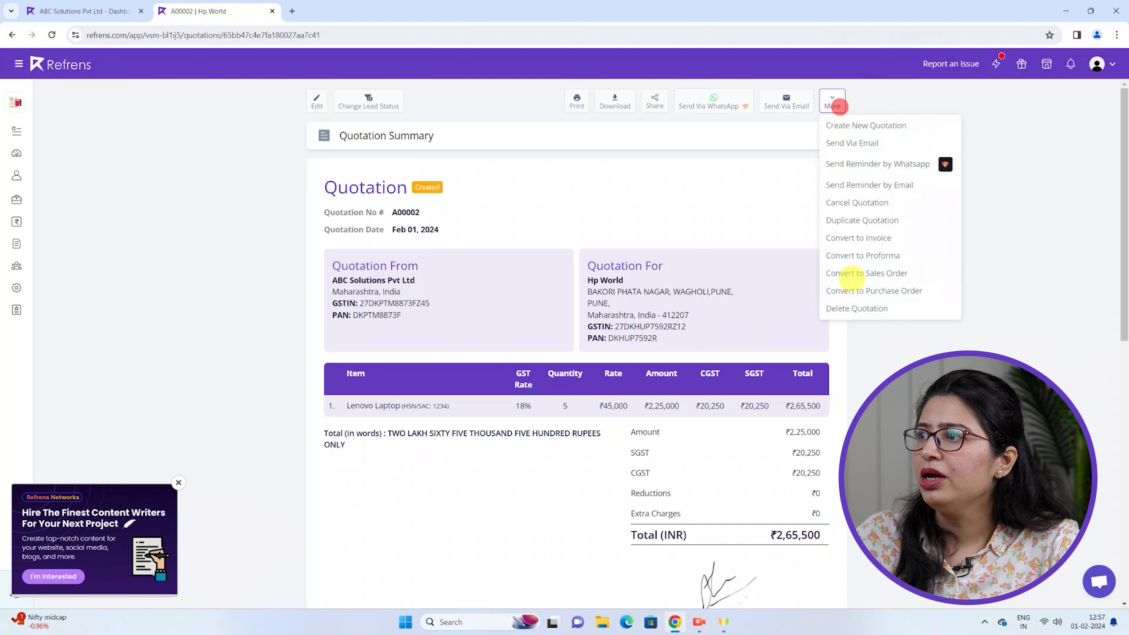